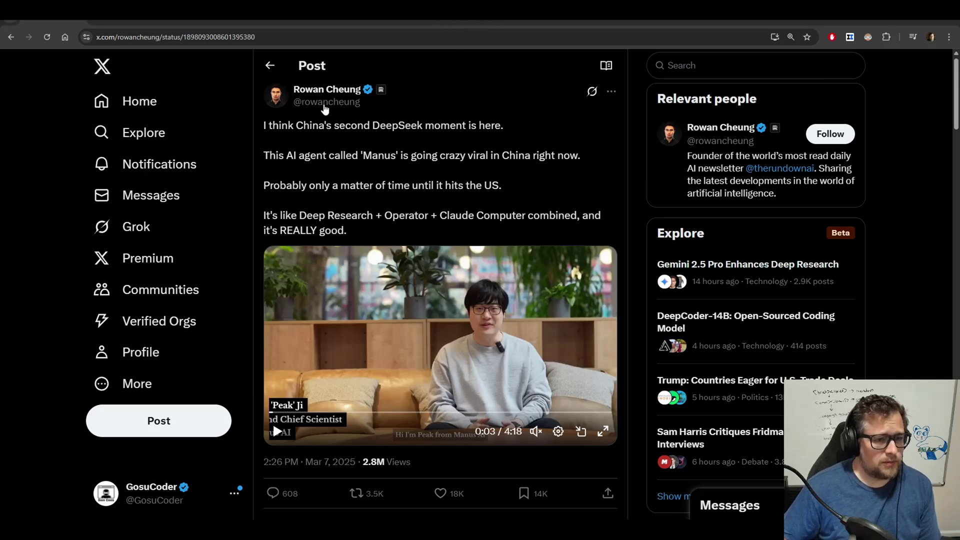
Read the X post comparing ChatGPT with Manus.
click(110, 19)
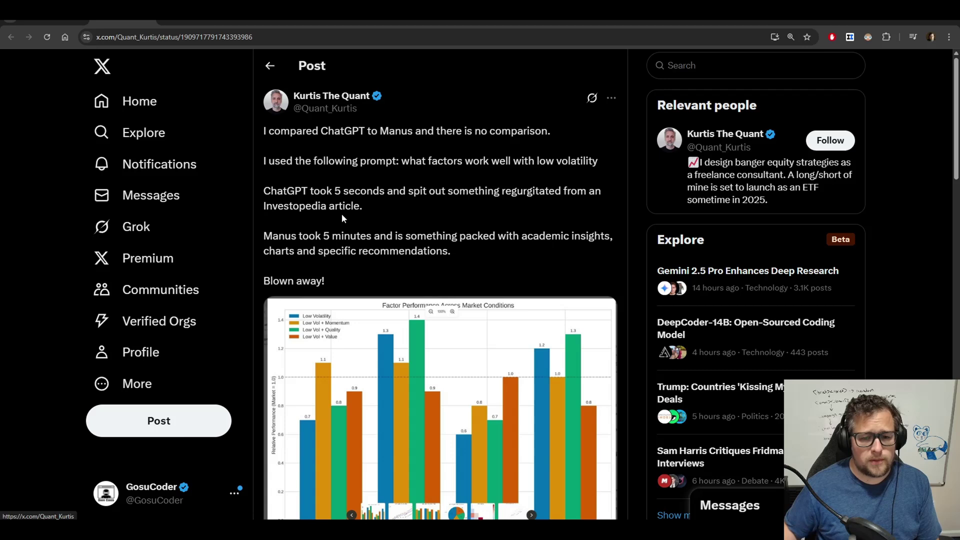
scroll(392, 320, down, 2)
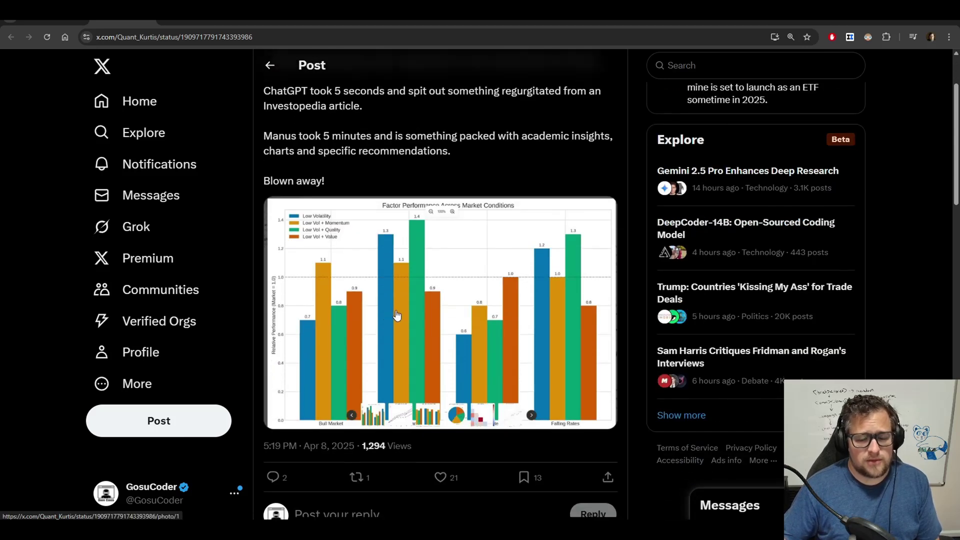
scroll(426, 295, up, 2)
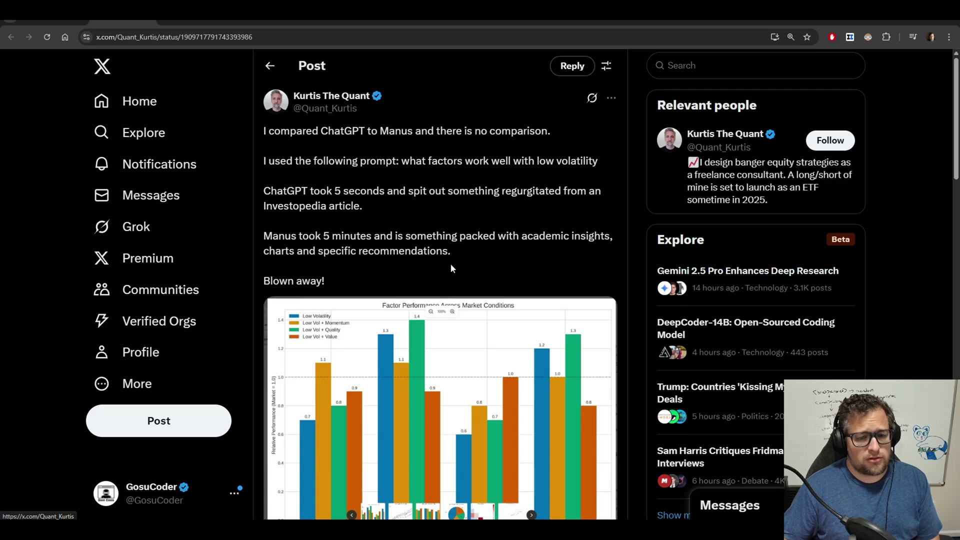
Highlight the directory-websites passage in the Manus post, then go back to the health-insurance post.
click(245, 25)
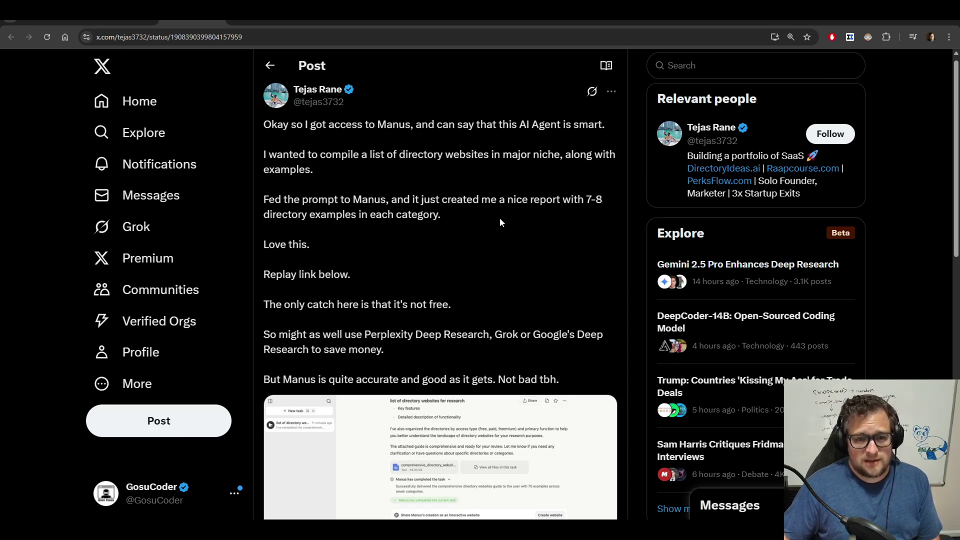
drag(503, 154, 592, 155)
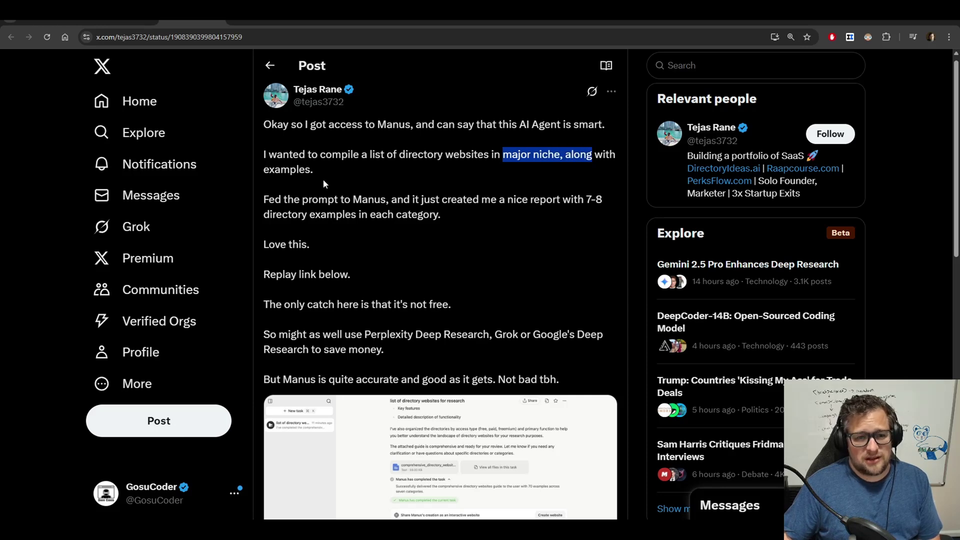
scroll(451, 308, down, 4)
drag(276, 180, 573, 181)
click(574, 181)
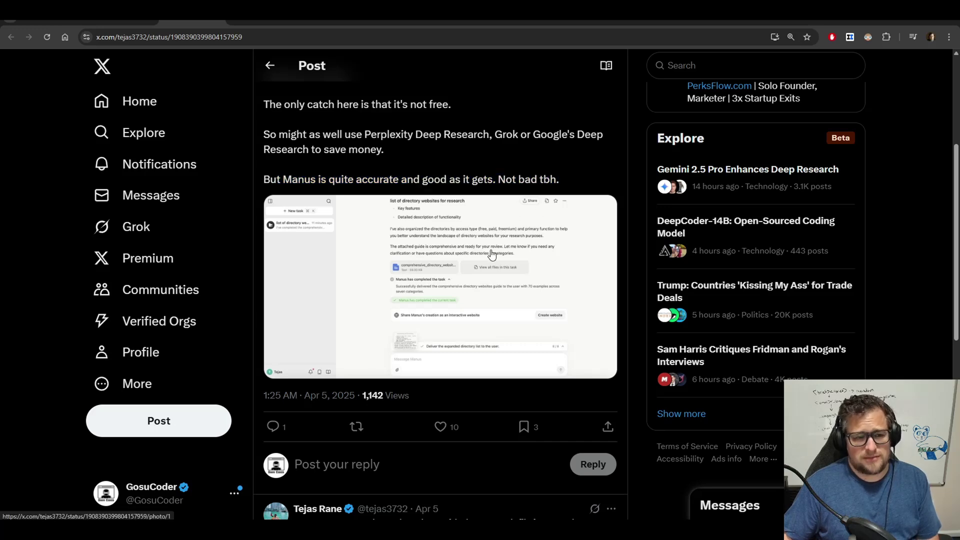
key(alt+Left)
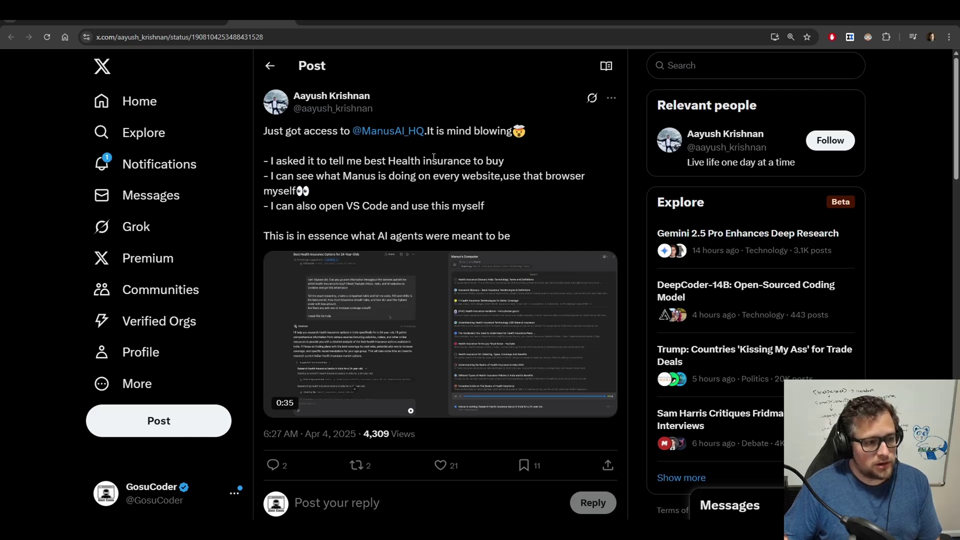
Open the post praising Manus's precision and highlight its sentence on what AI is meant to do.
click(400, 11)
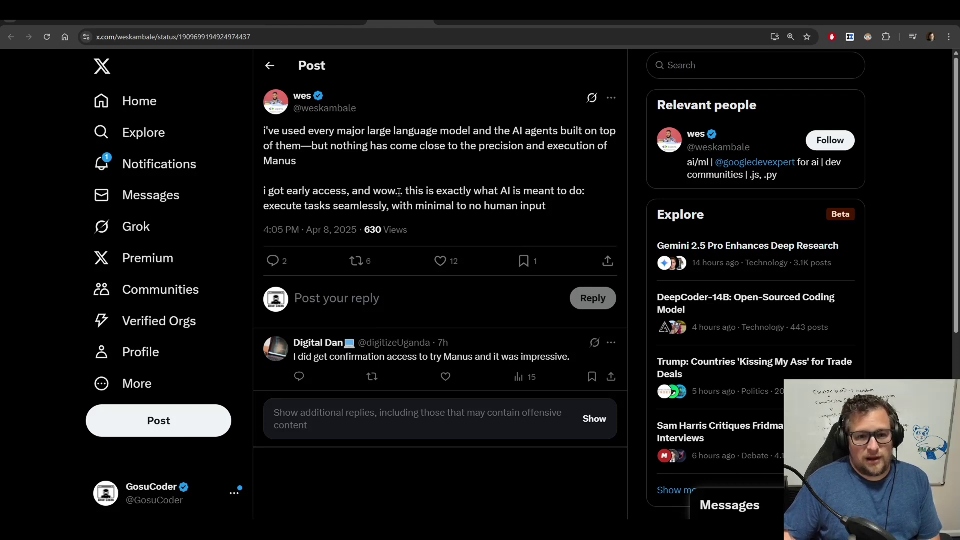
drag(395, 191, 567, 208)
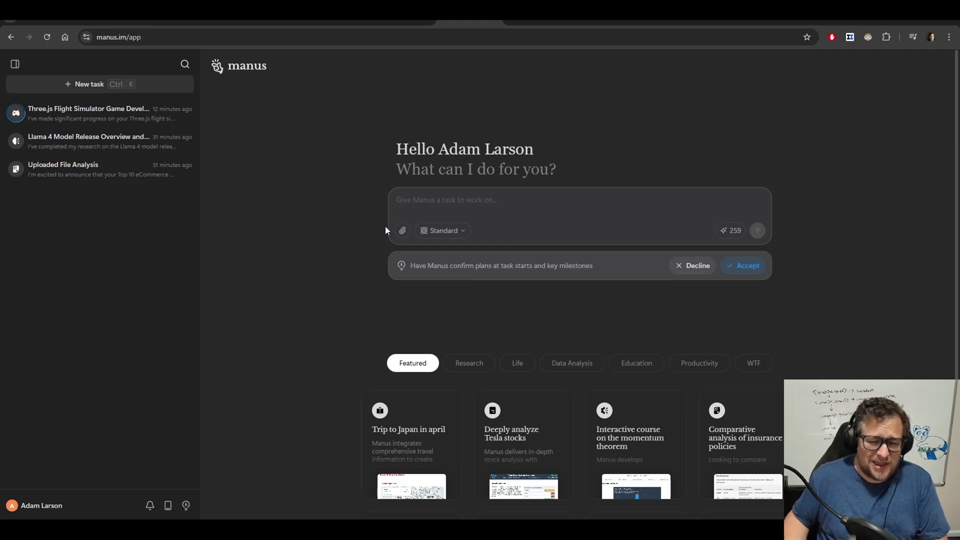
click(731, 231)
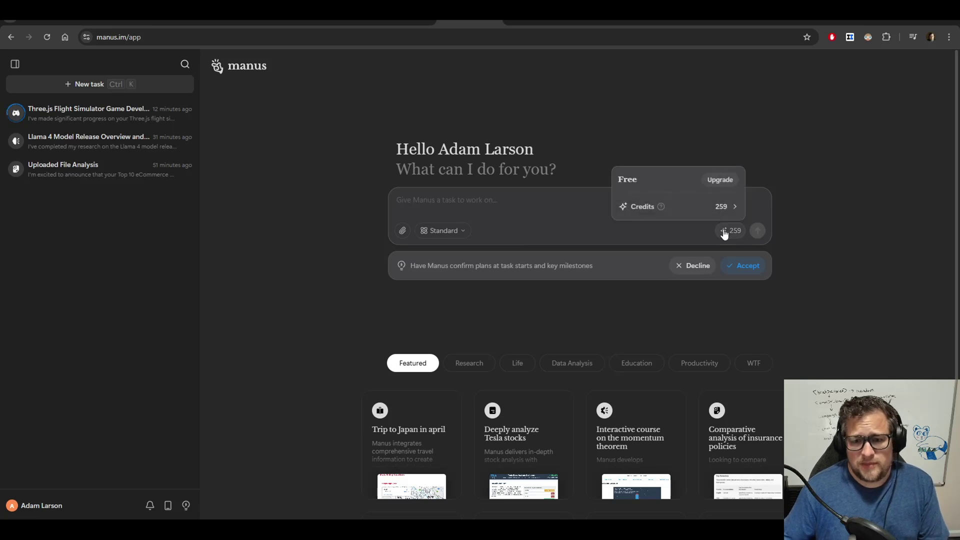
click(720, 178)
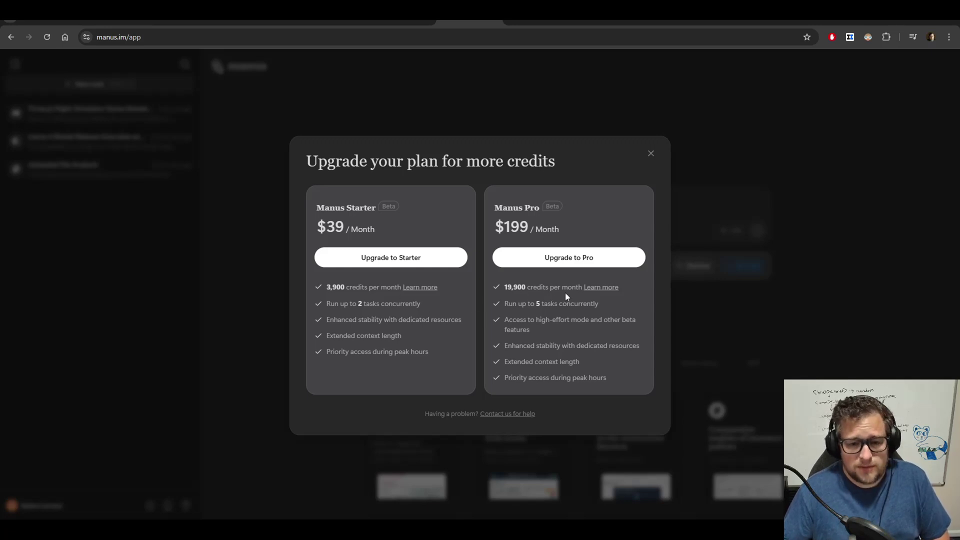
drag(529, 227, 500, 228)
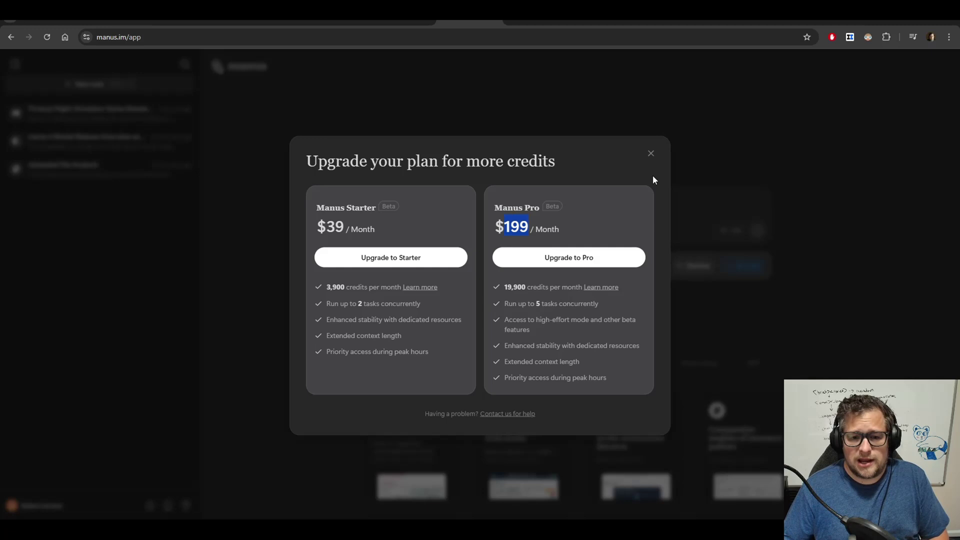
click(650, 155)
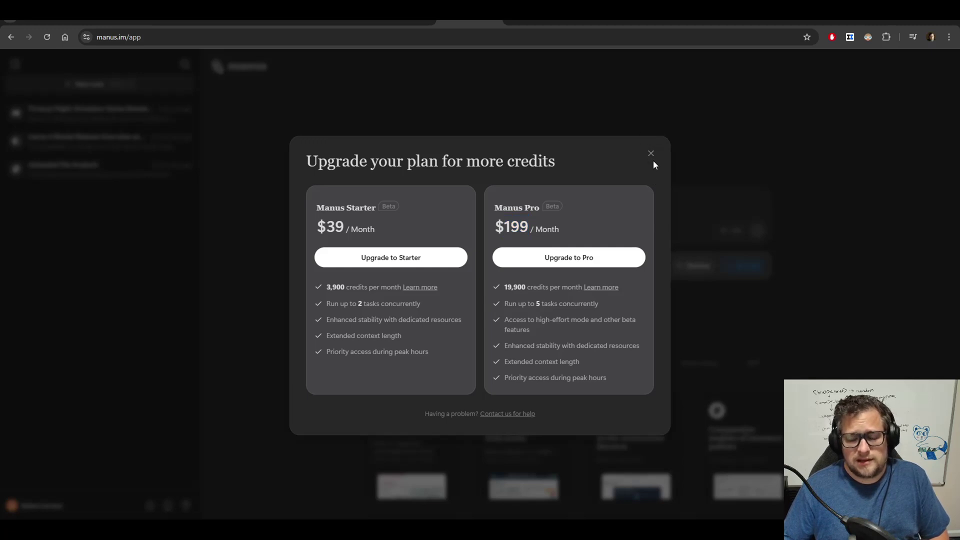
click(652, 155)
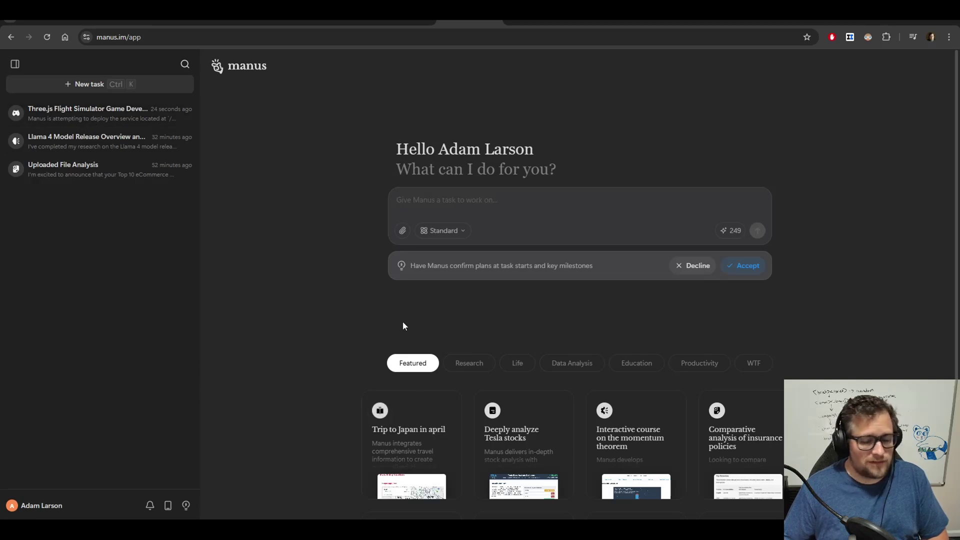
Scroll to the use-case gallery and browse the Data Analysis, Education, Productivity and WTF examples.
mouse_move(731, 229)
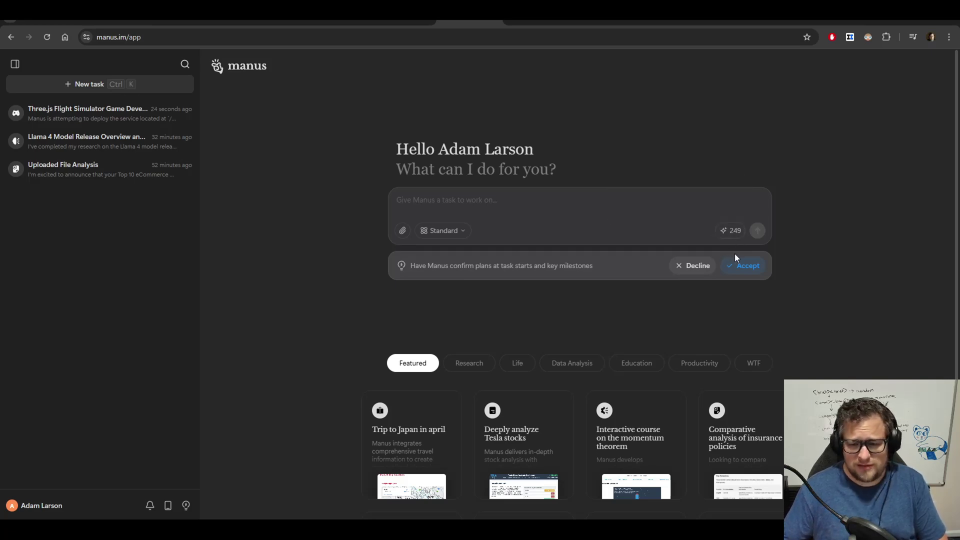
scroll(788, 249, down, 4)
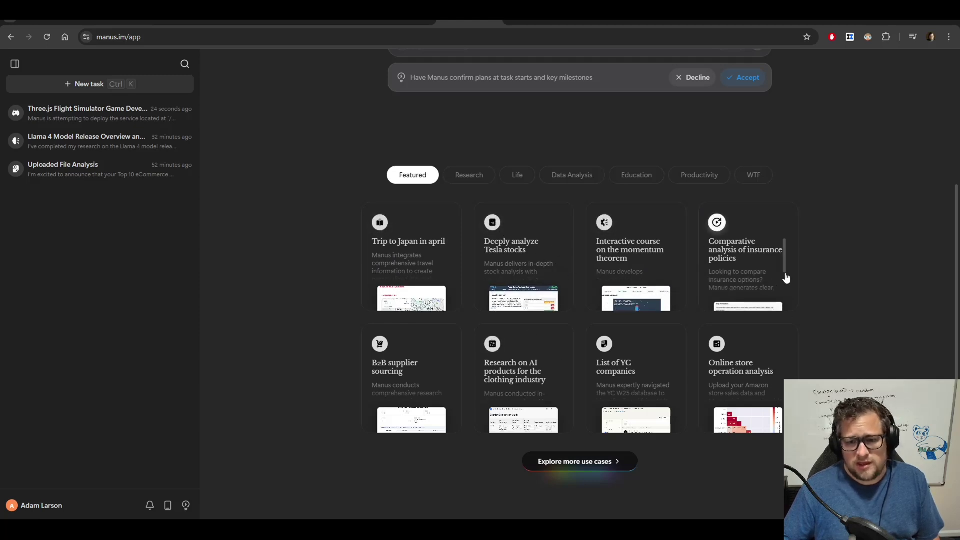
click(557, 179)
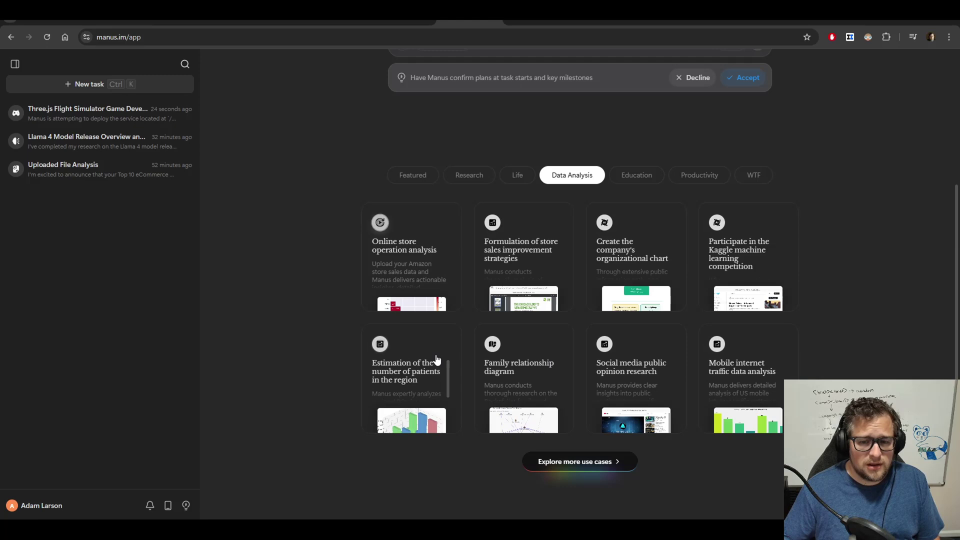
click(521, 175)
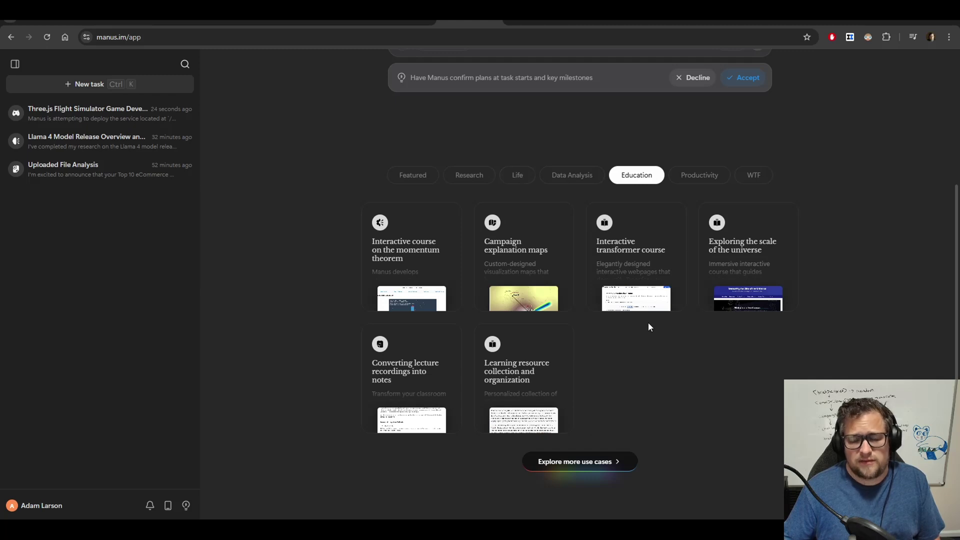
click(692, 178)
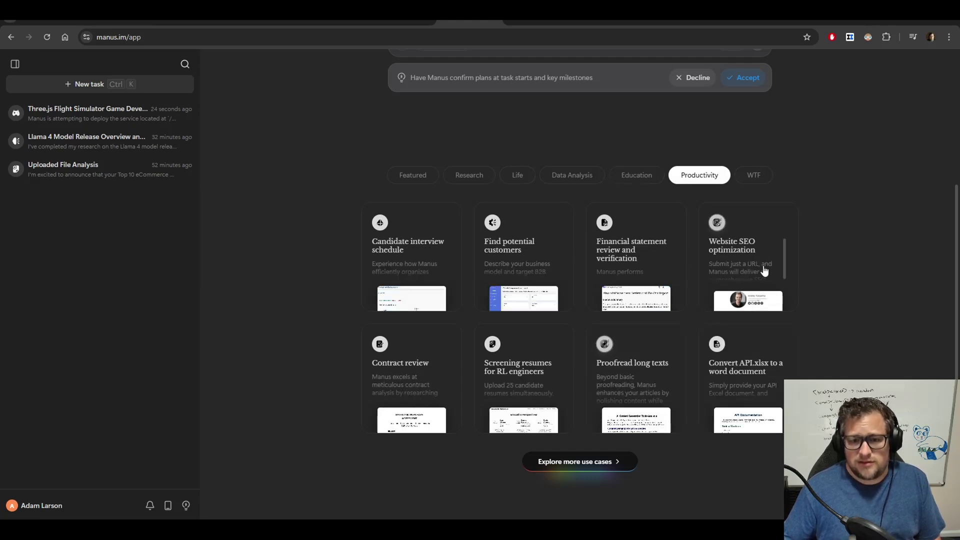
click(753, 176)
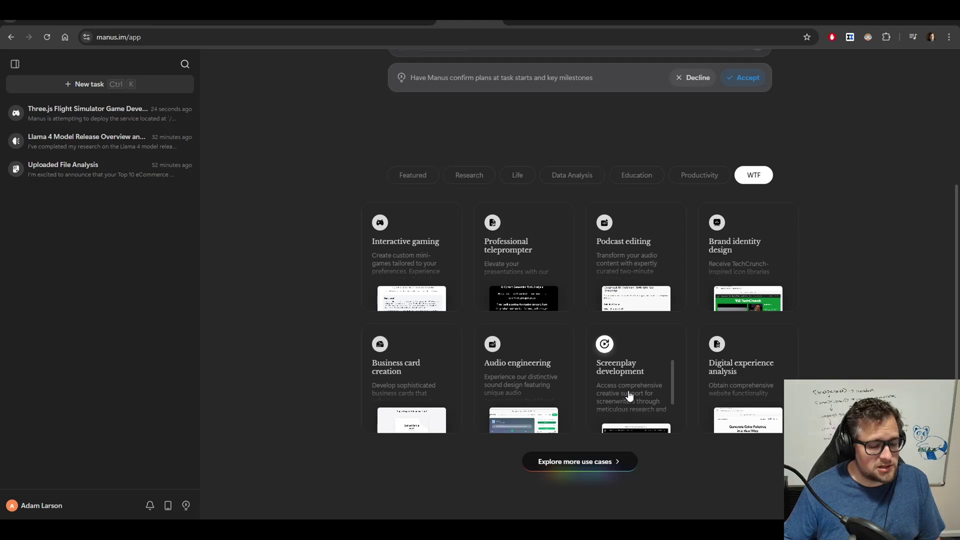
click(418, 389)
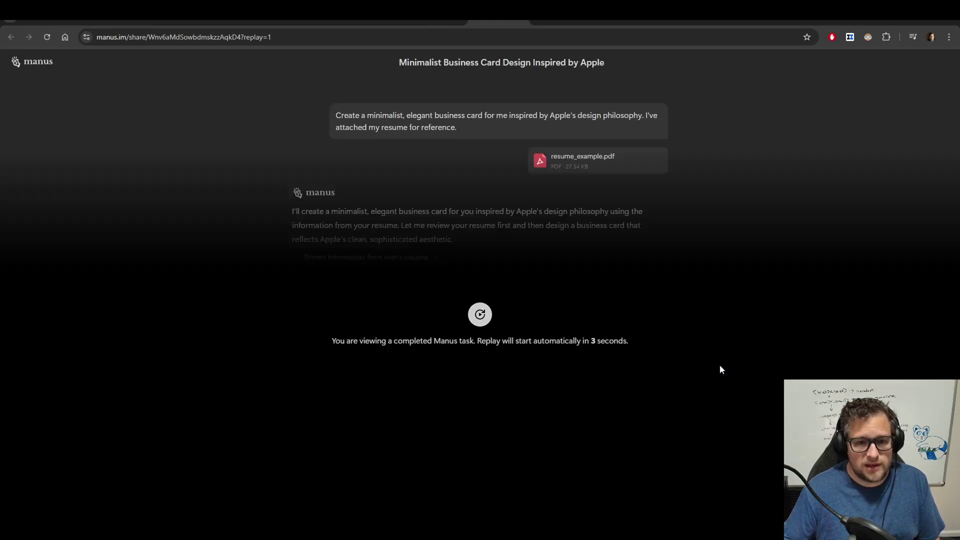
click(490, 324)
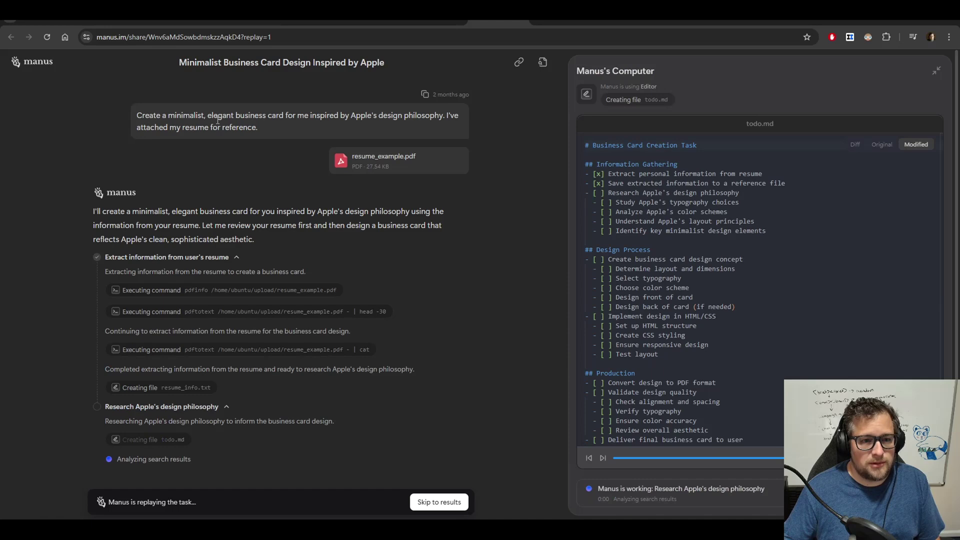
click(424, 506)
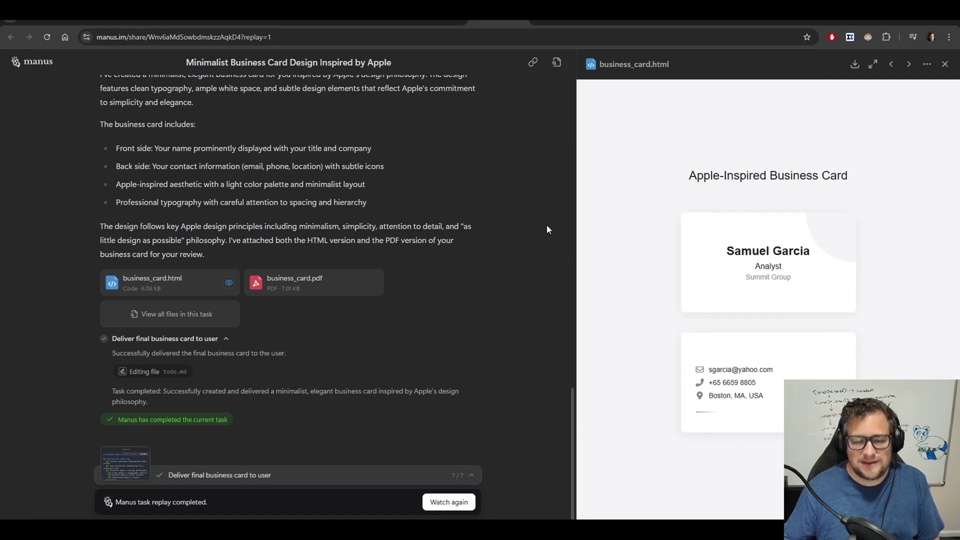
click(523, 20)
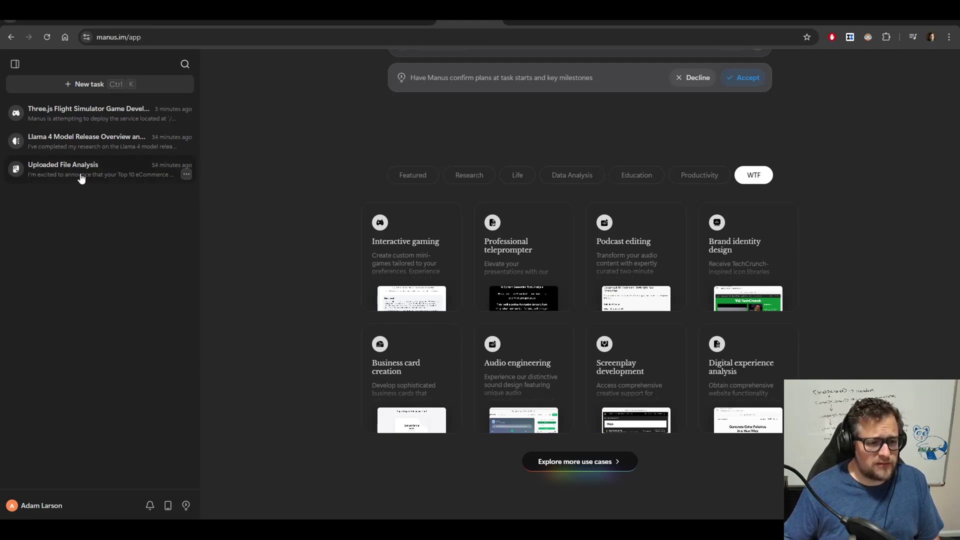
Open the Uploaded File Analysis task, preview pasted_content.txt, and scroll to the deployed website card.
click(82, 179)
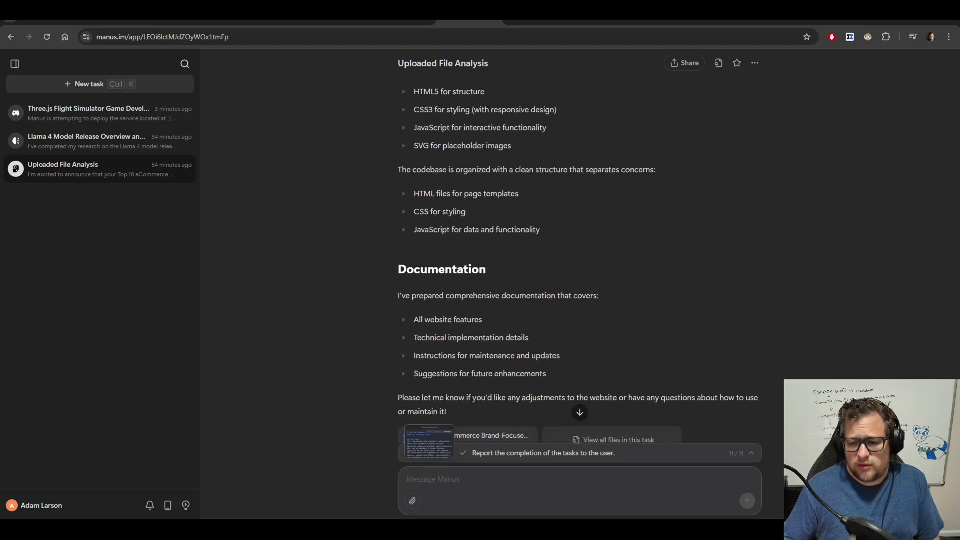
scroll(871, 172, up, 15)
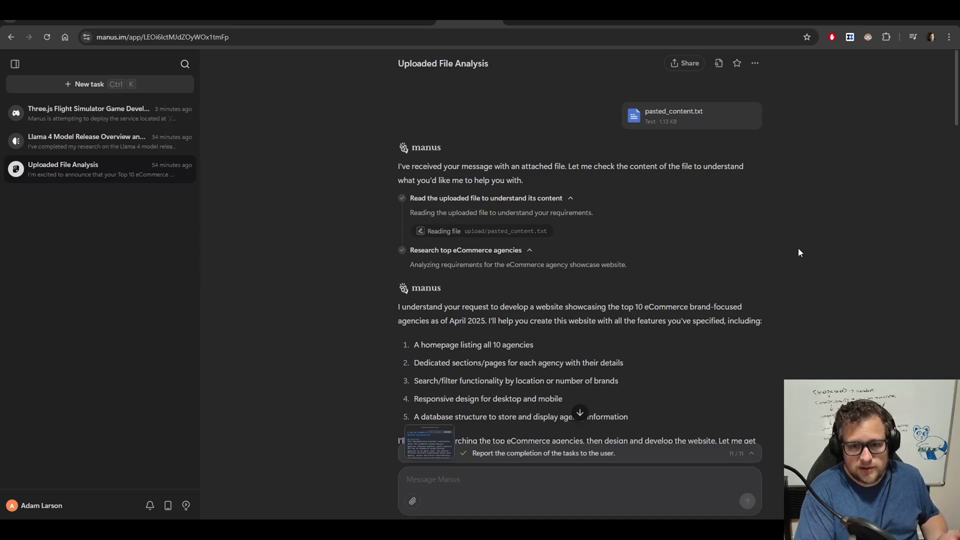
click(691, 112)
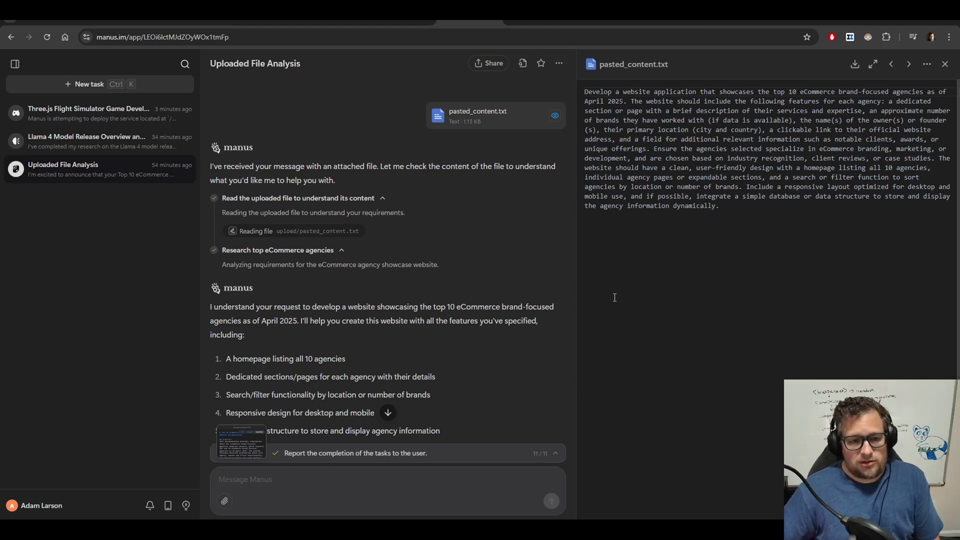
scroll(482, 374, down, 15)
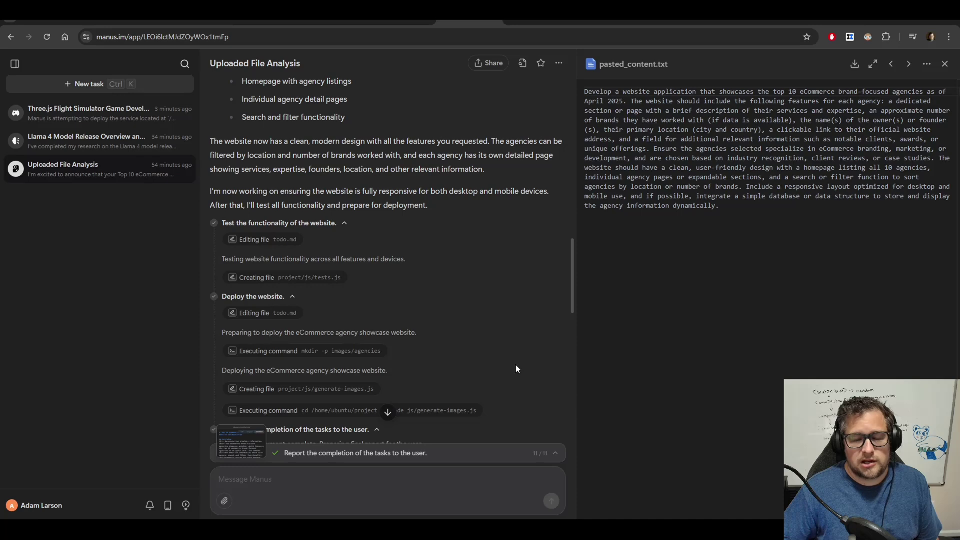
scroll(516, 369, down, 10)
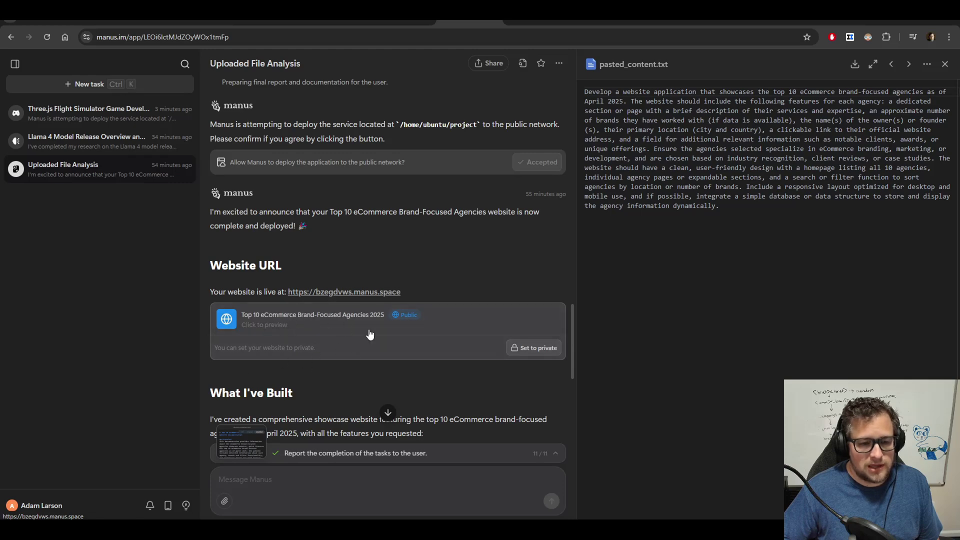
Open the deployed agencies site and try the Visit Website links for The Emms, ThinkSocial.Media and Offset Marketing.
click(349, 320)
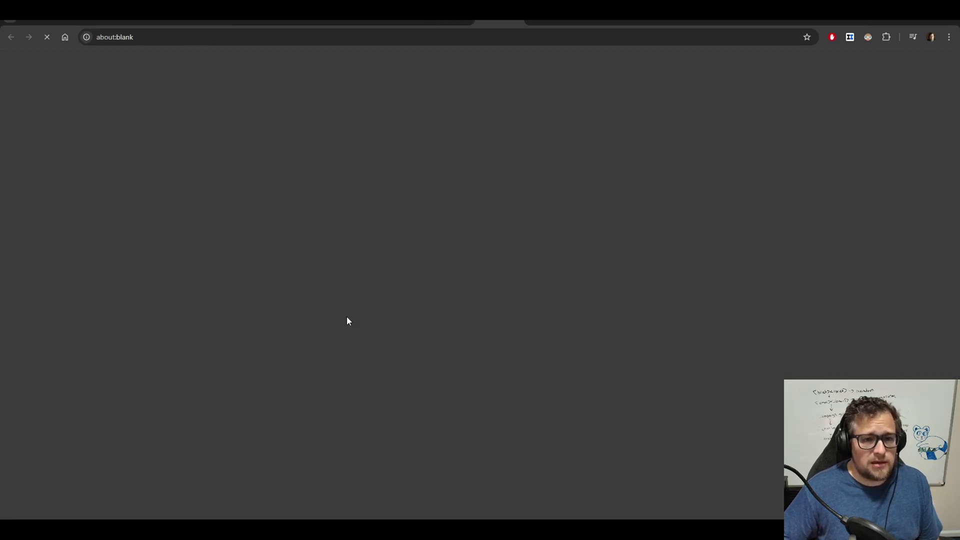
scroll(480, 353, down, 3)
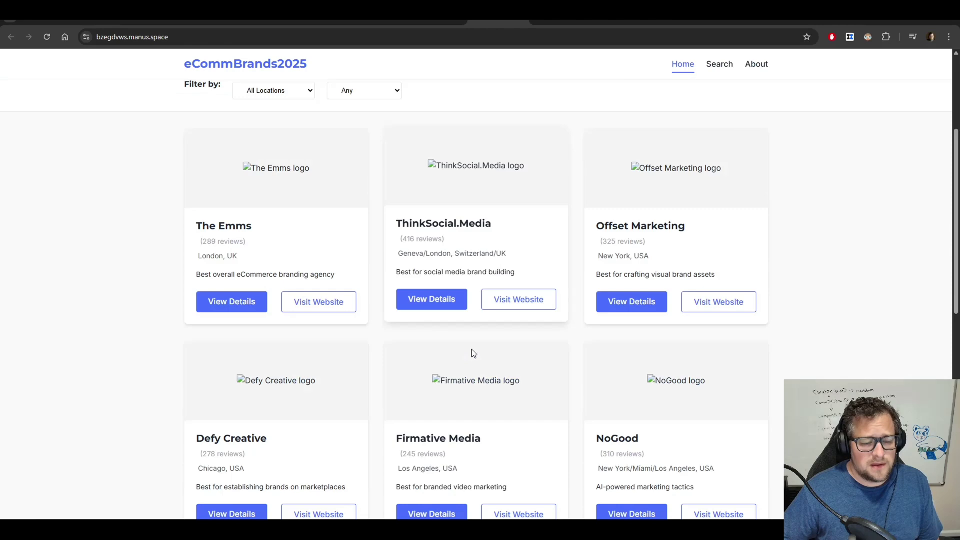
scroll(335, 341, up, 1)
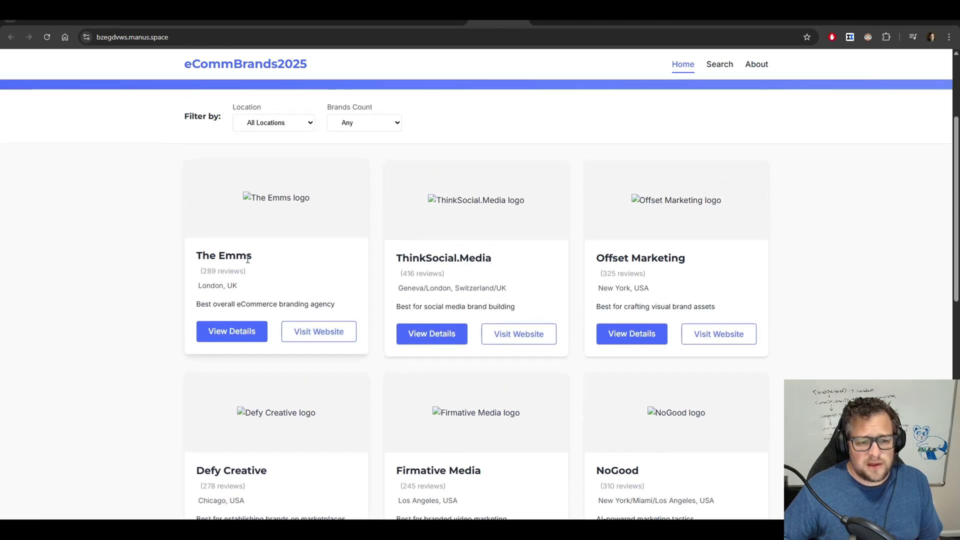
scroll(380, 314, down, 3)
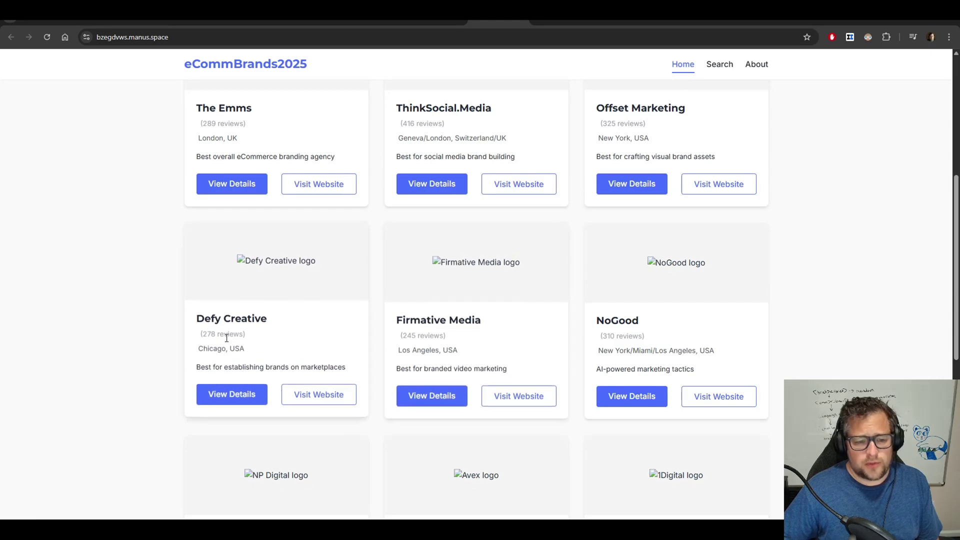
scroll(421, 300, up, 5)
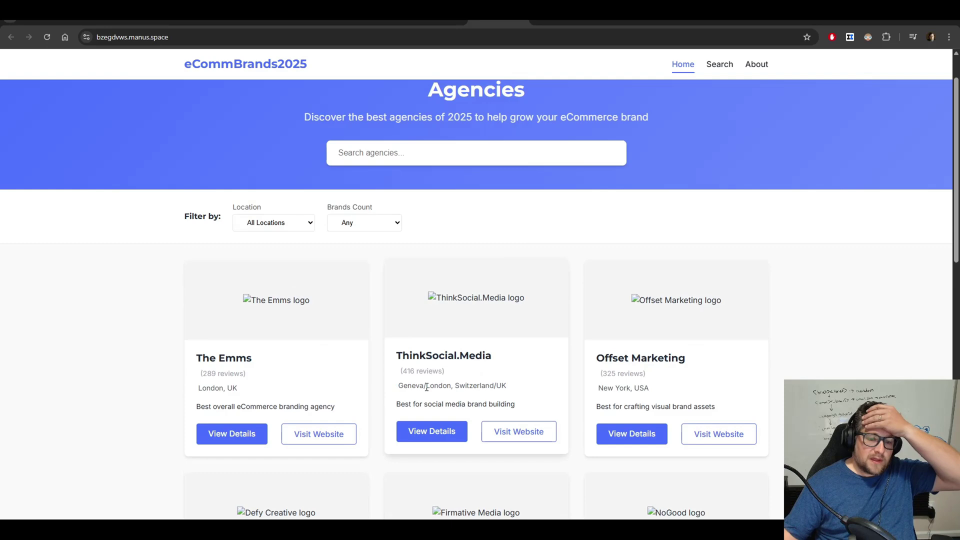
click(336, 434)
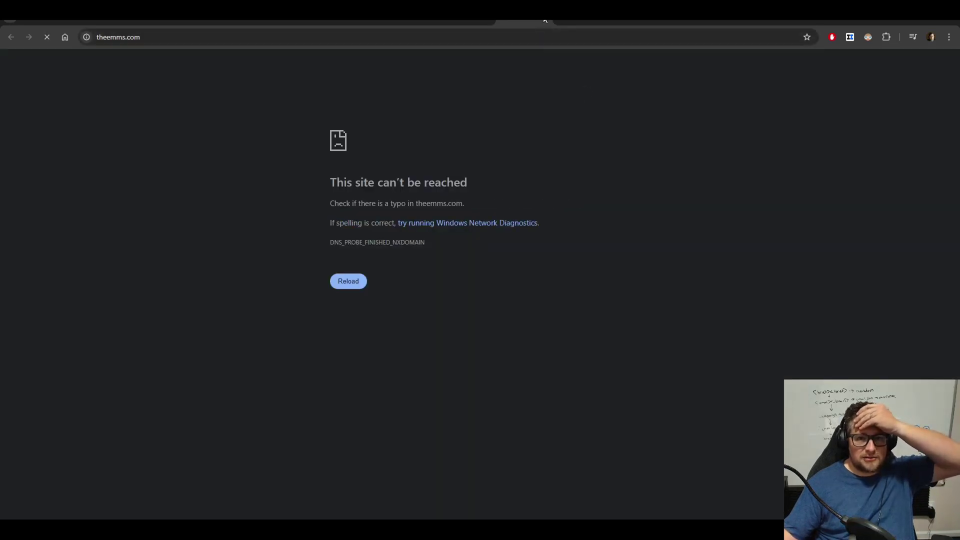
key(alt+Left)
click(500, 432)
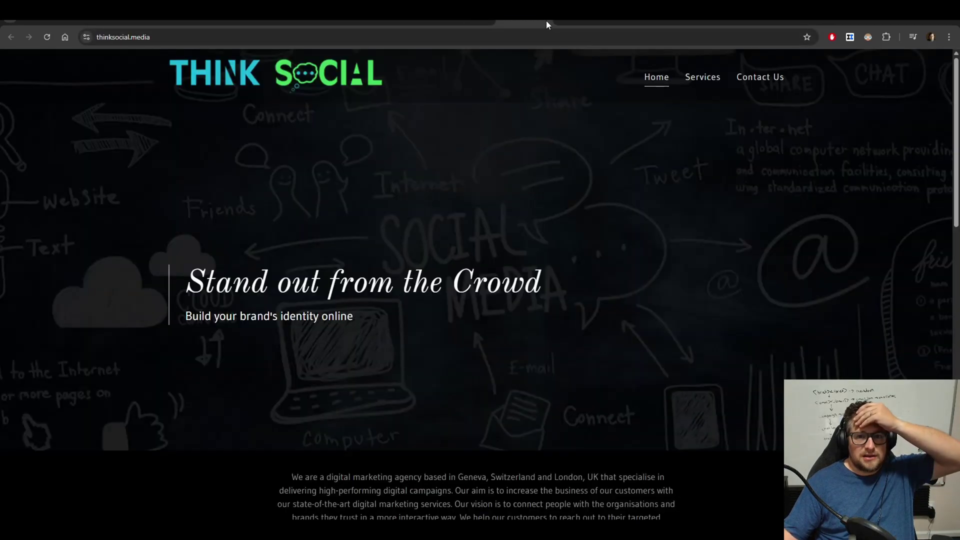
key(alt+Left)
click(711, 433)
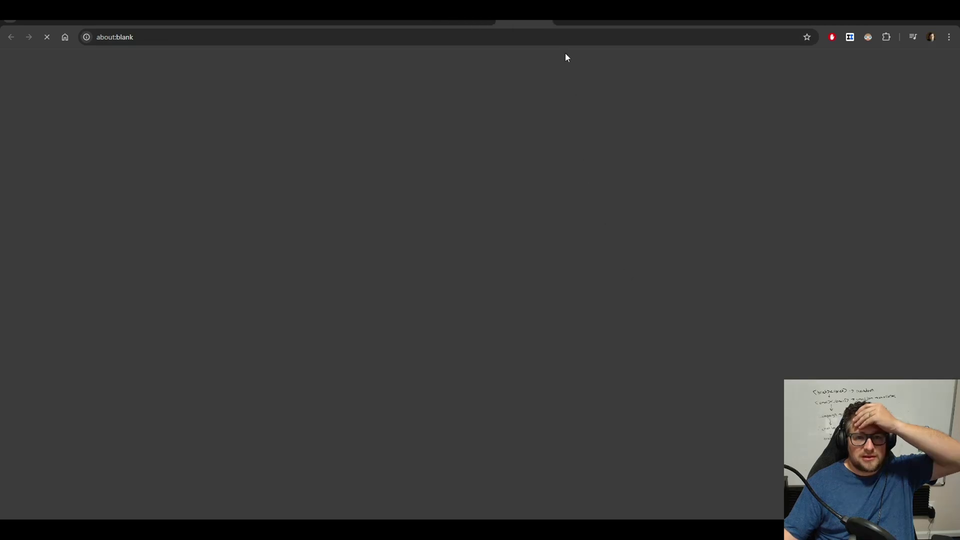
click(543, 19)
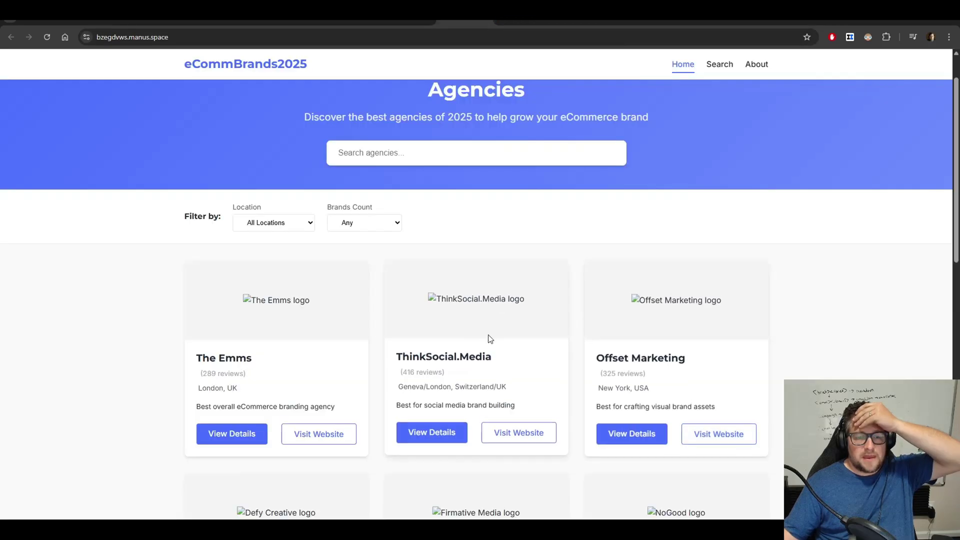
Check the empty View Details pages for The Emms and NoGood, then switch to the Grok chat.
click(241, 443)
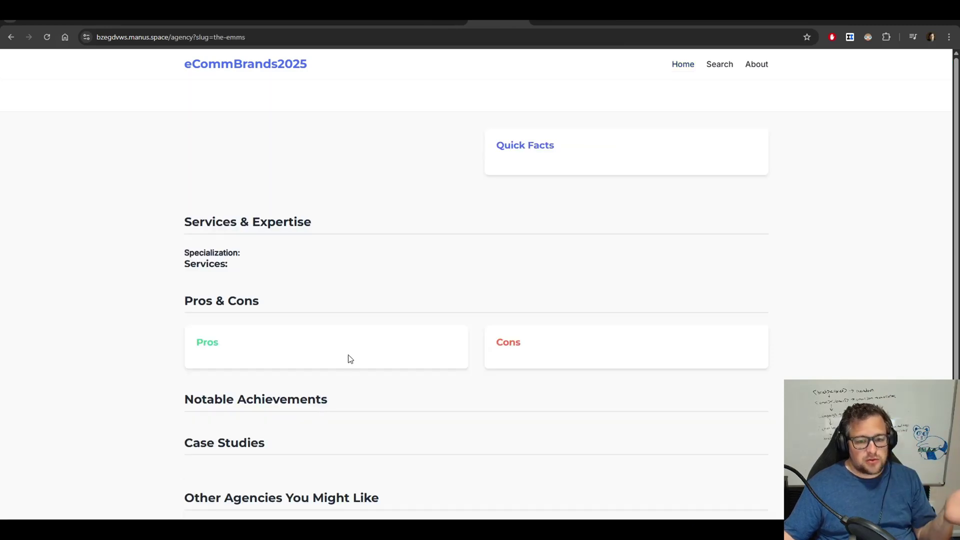
scroll(350, 359, down, 1)
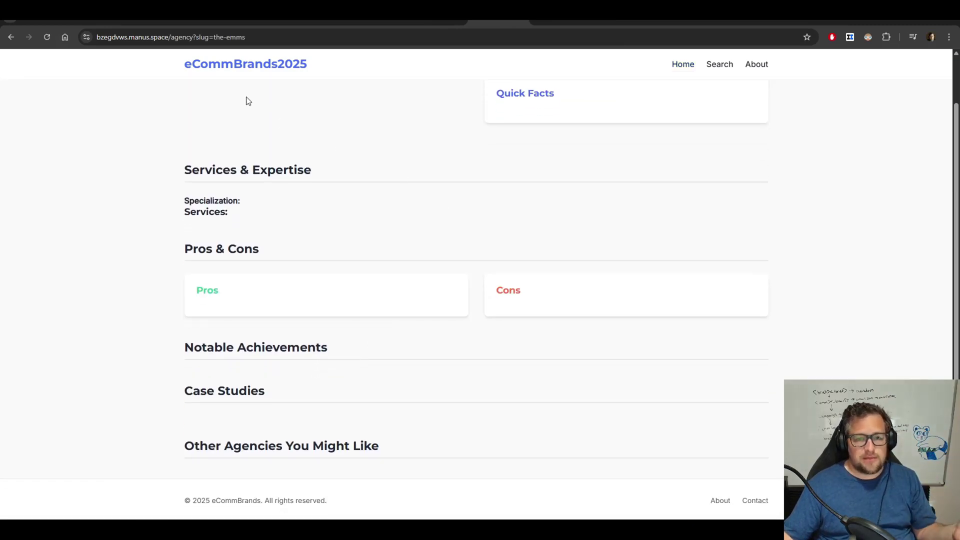
click(11, 37)
scroll(561, 358, down, 6)
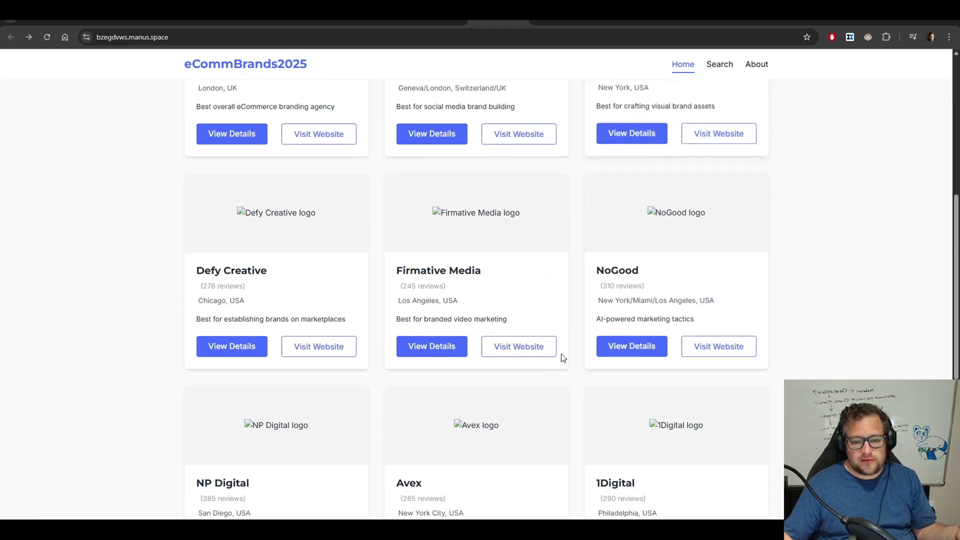
click(608, 352)
scroll(450, 382, down, 1)
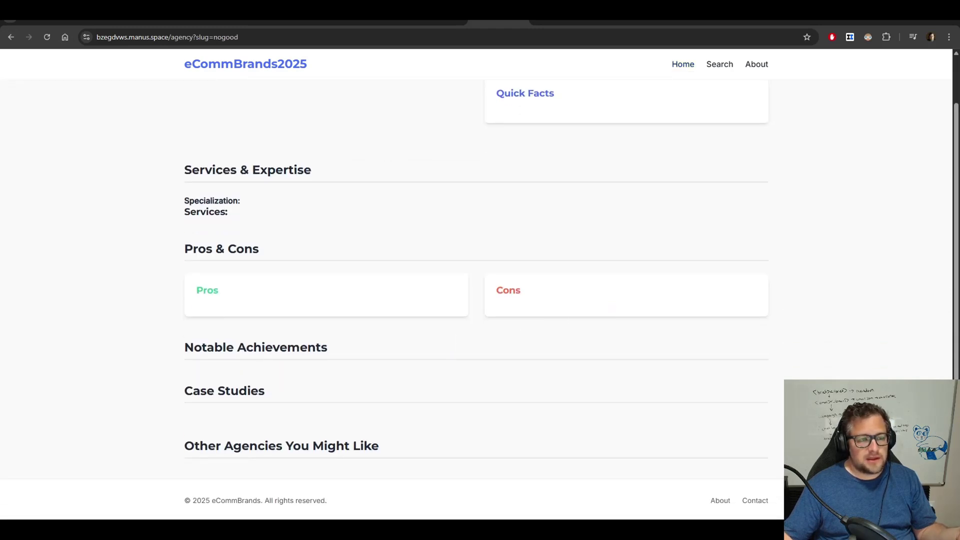
click(11, 37)
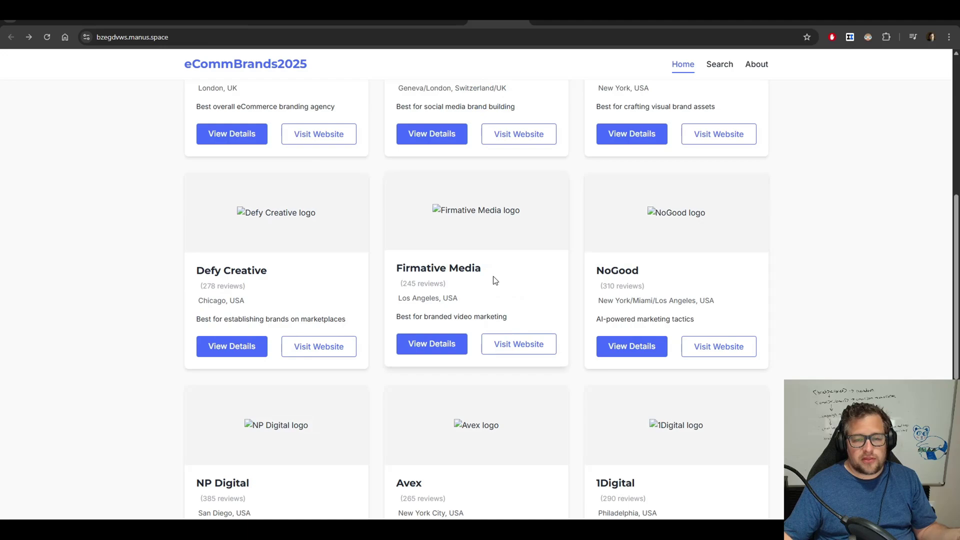
scroll(565, 70, up, 4)
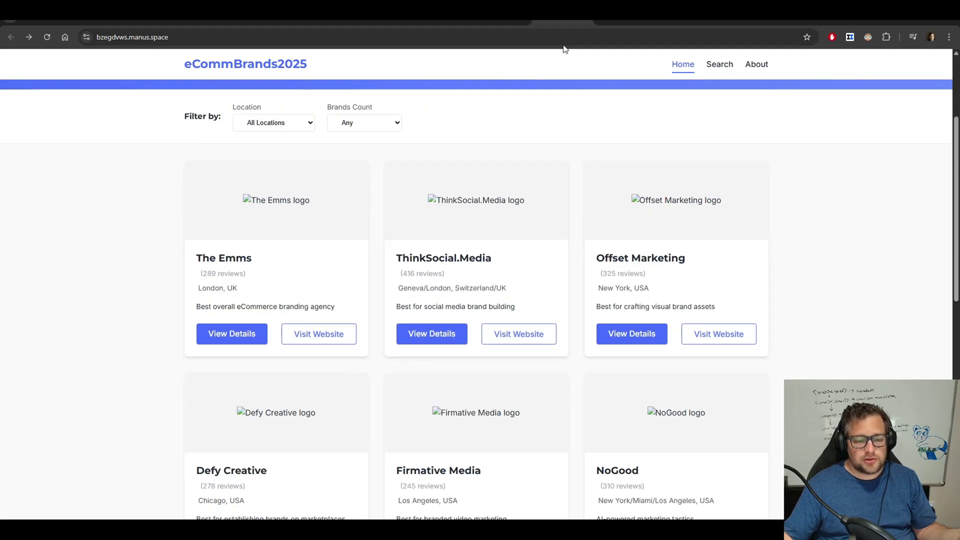
click(586, 23)
Scroll through Grok's Detailed Agency Profiles table.
scroll(789, 281, up, 5)
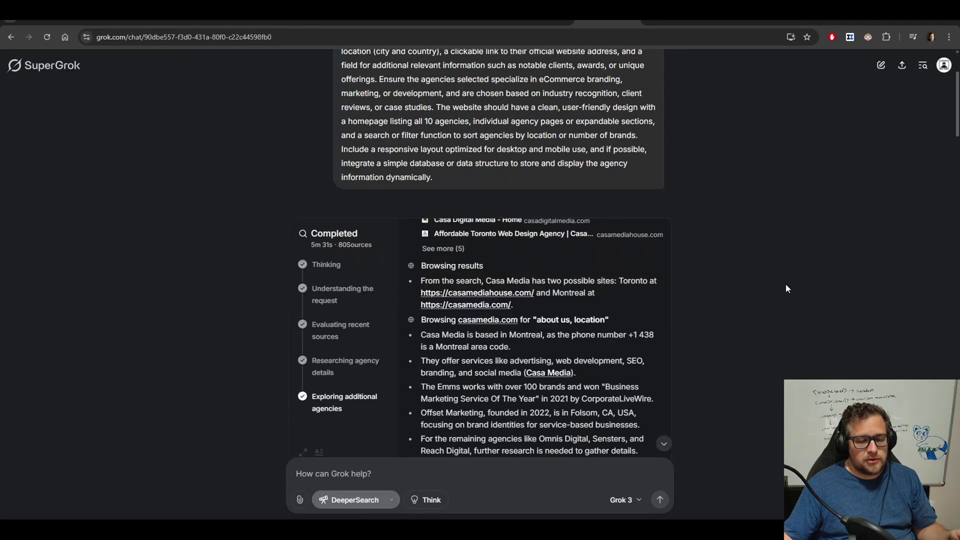
scroll(520, 314, down, 5)
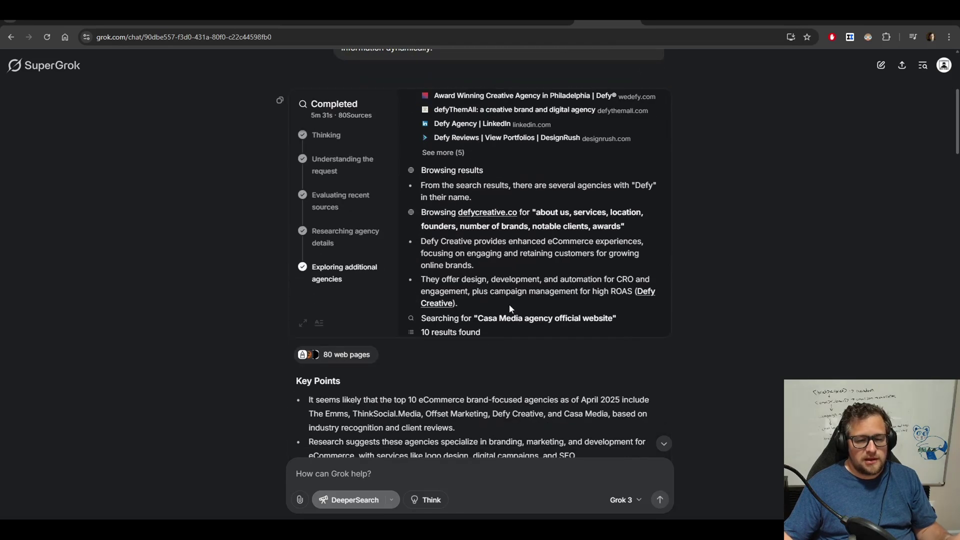
scroll(759, 259, up, 3)
scroll(759, 258, up, 3)
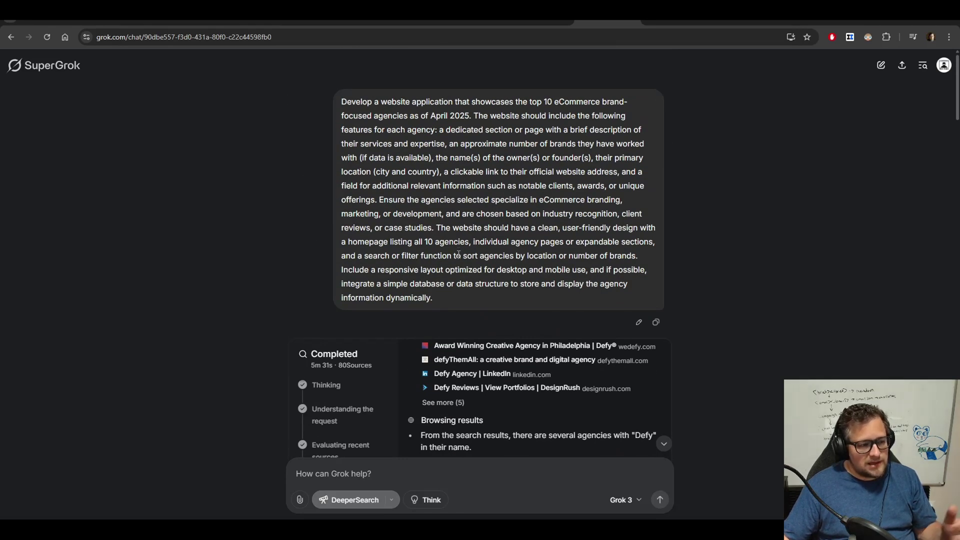
scroll(431, 265, down, 5)
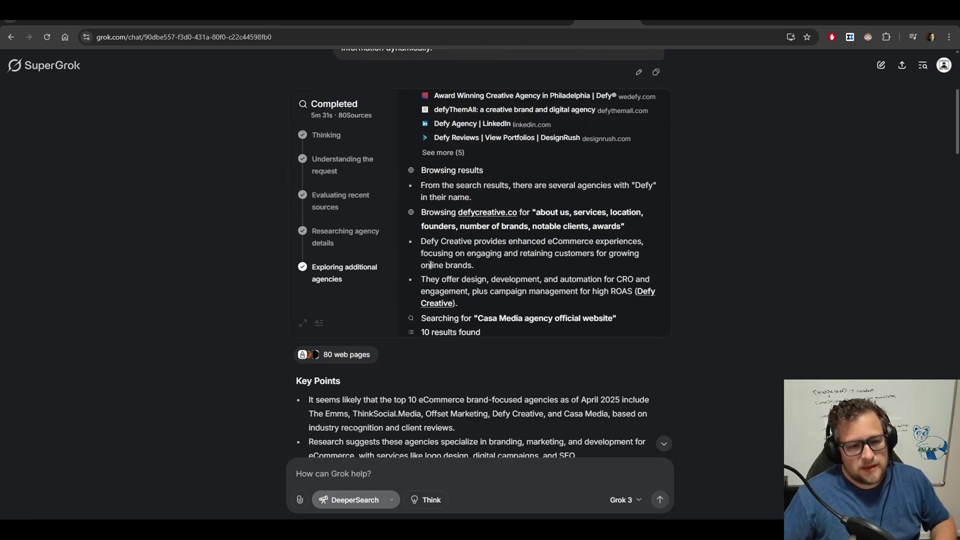
scroll(422, 338, down, 5)
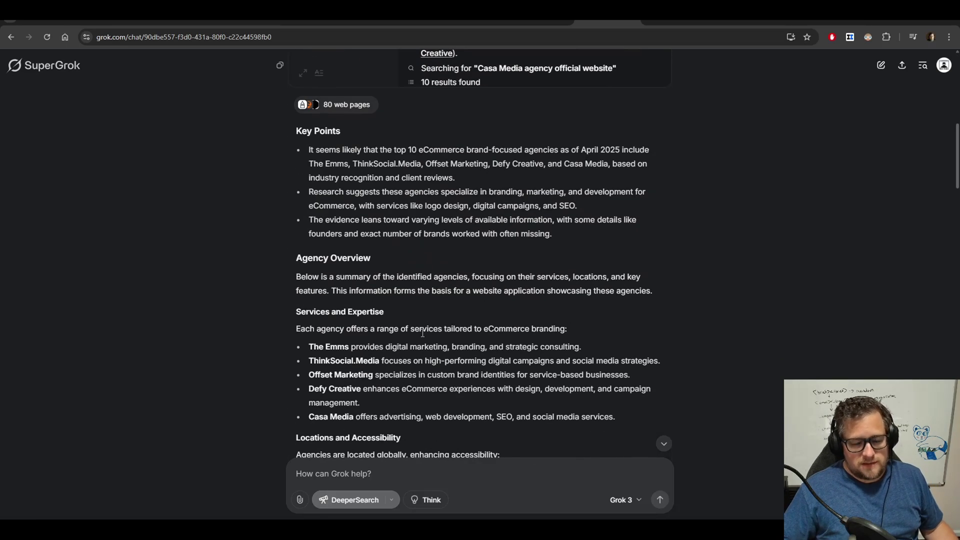
scroll(423, 333, down, 17)
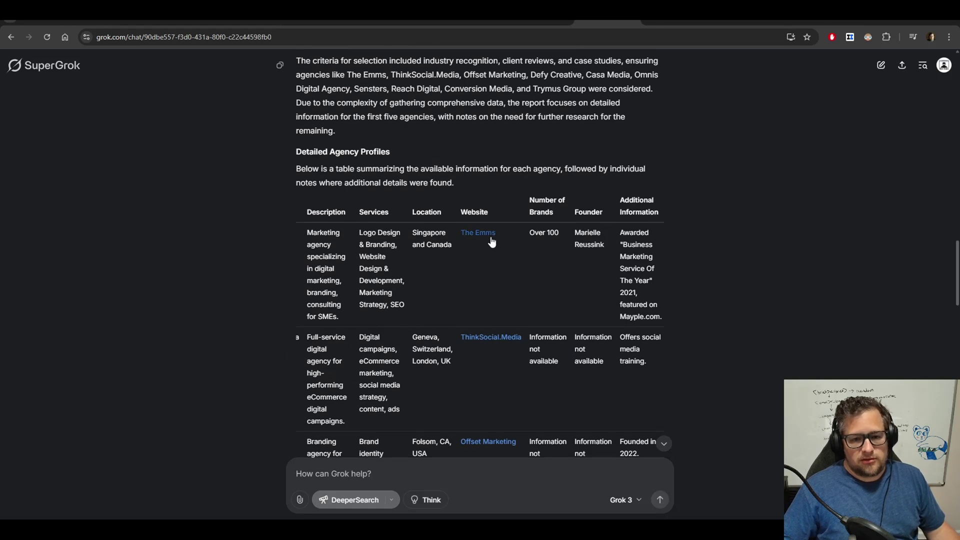
scroll(496, 353, down, 4)
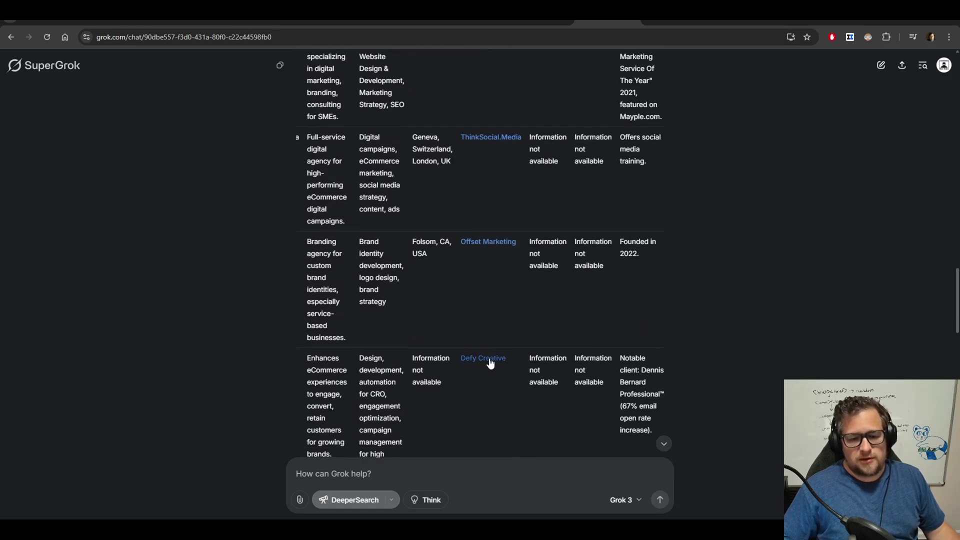
click(526, 23)
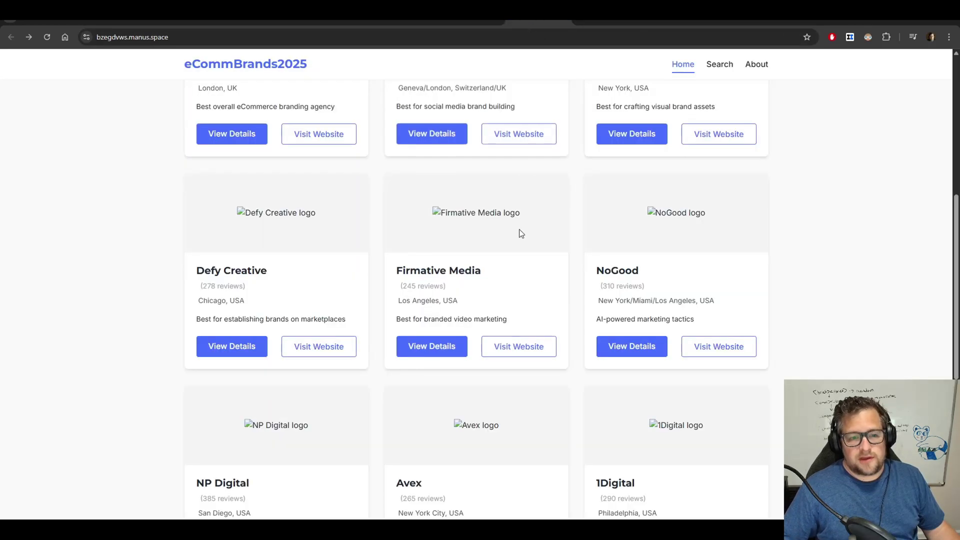
scroll(425, 323, down, 3)
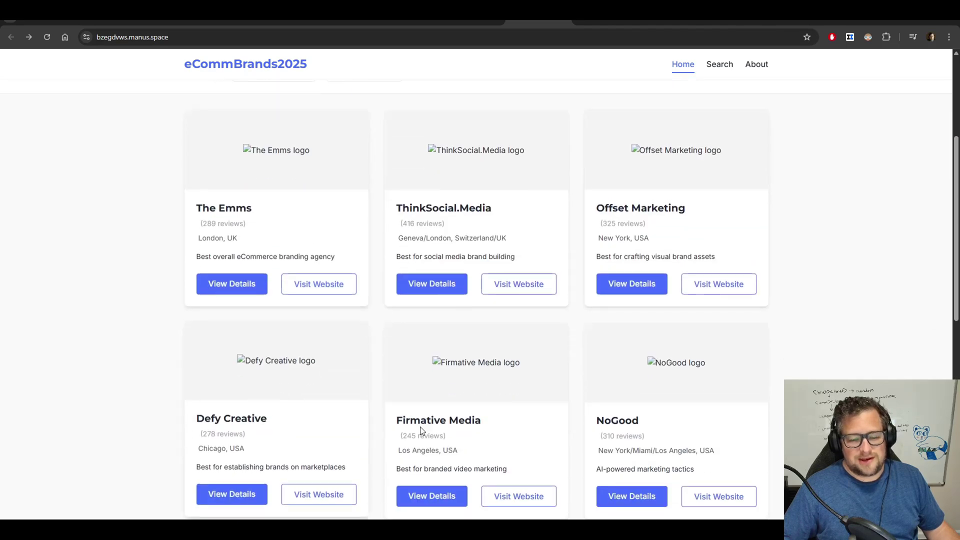
click(604, 23)
scroll(510, 330, up, 3)
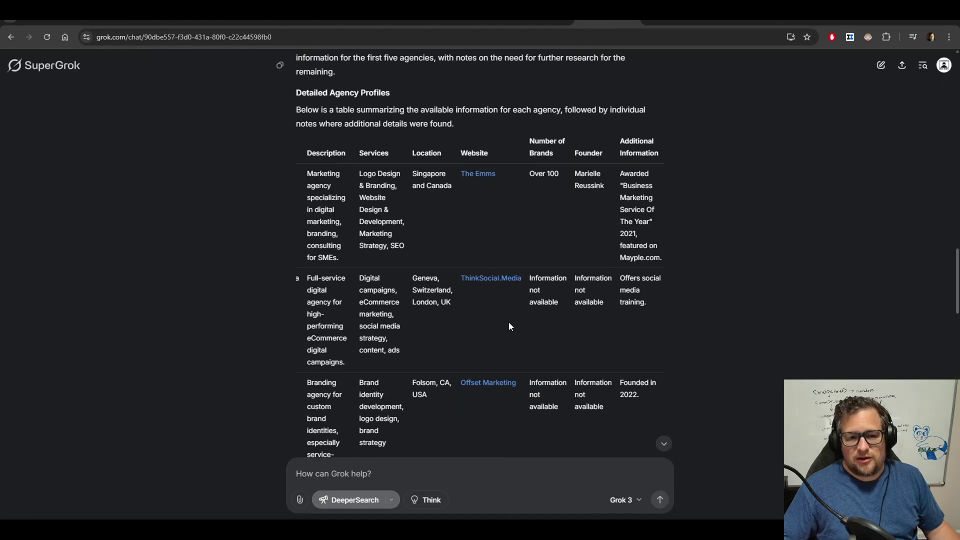
scroll(481, 271, down, 9)
scroll(482, 270, up, 6)
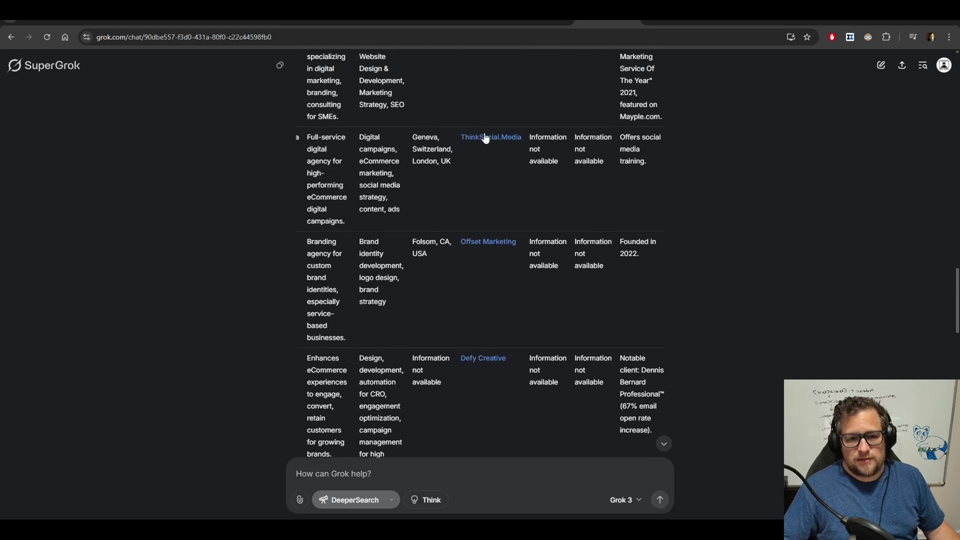
Open Offset Marketing's link from Grok's table, close it, and return to the eCommBrands2025 list.
click(488, 243)
click(647, 20)
click(647, 20)
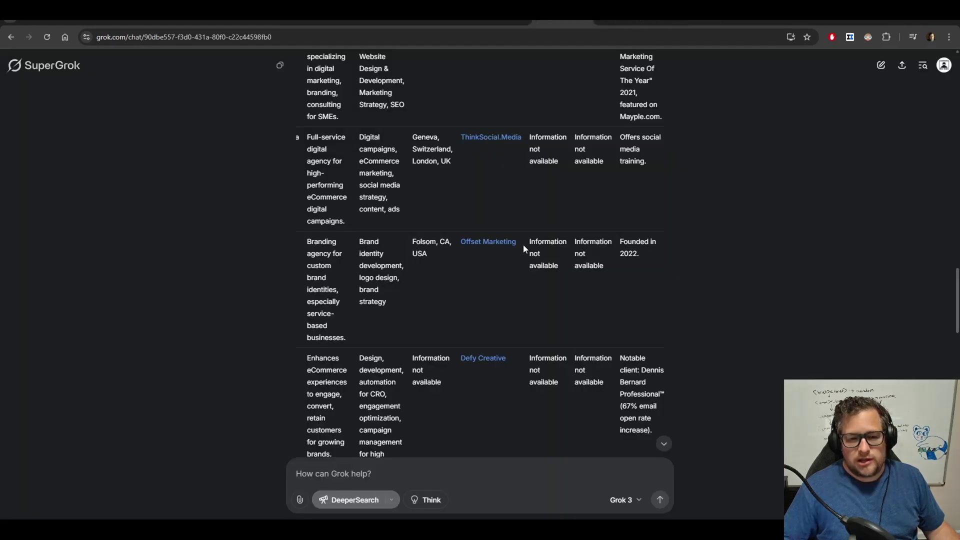
scroll(515, 245, down, 8)
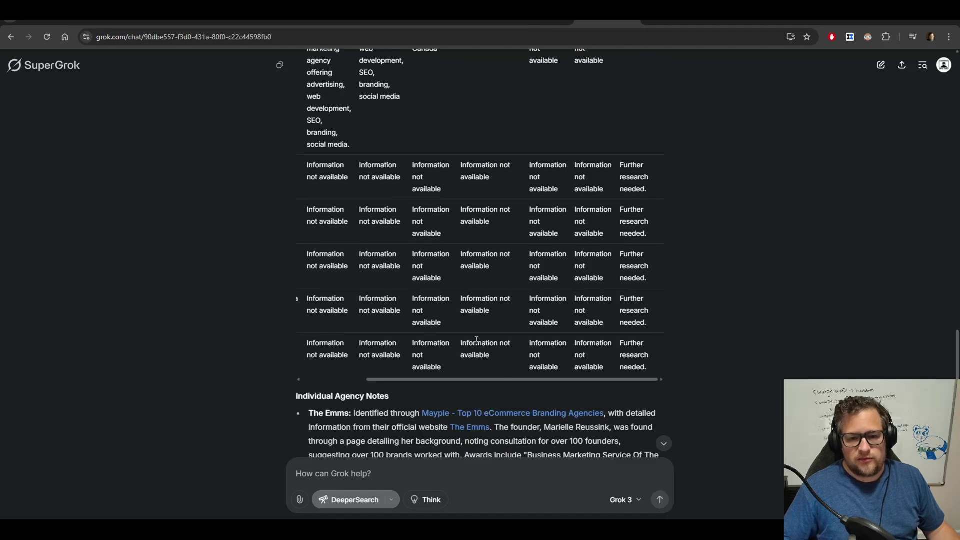
click(528, 24)
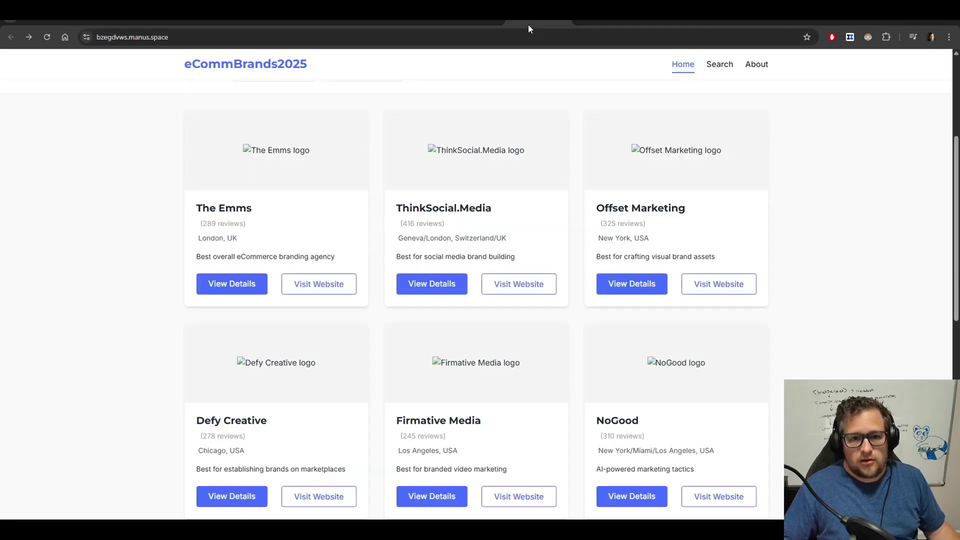
Open the Llama 4 Model Release Overview task in Manus and scroll to its final report.
click(465, 25)
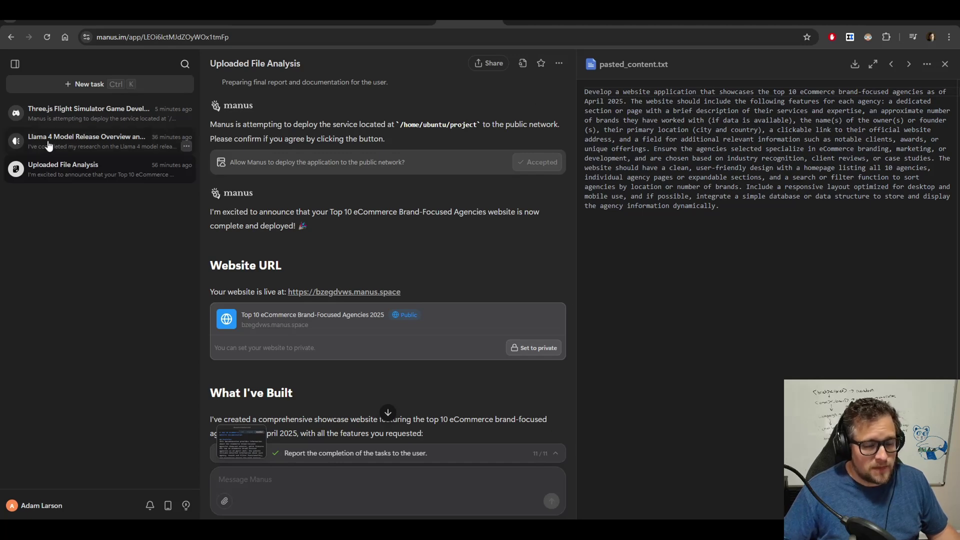
click(142, 144)
scroll(797, 330, up, 6)
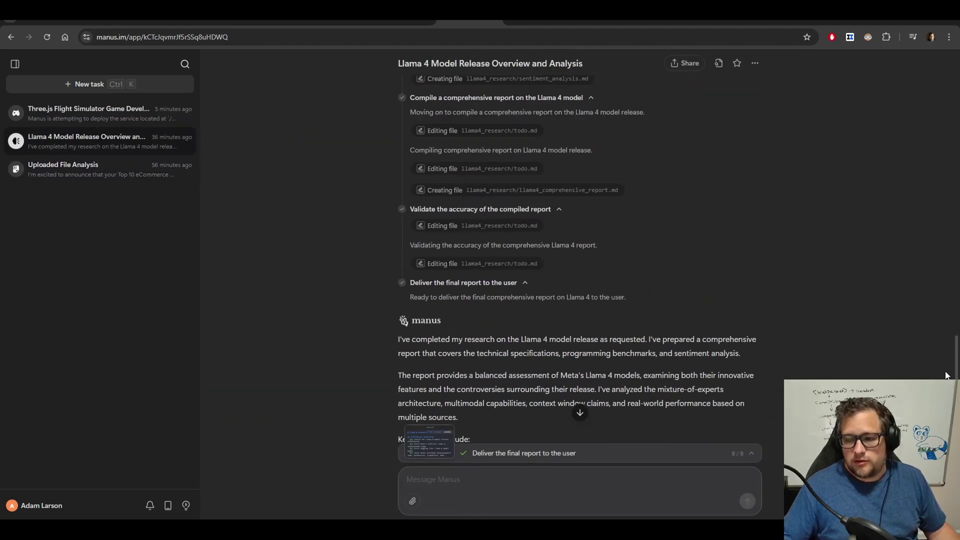
drag(957, 379, 939, 92)
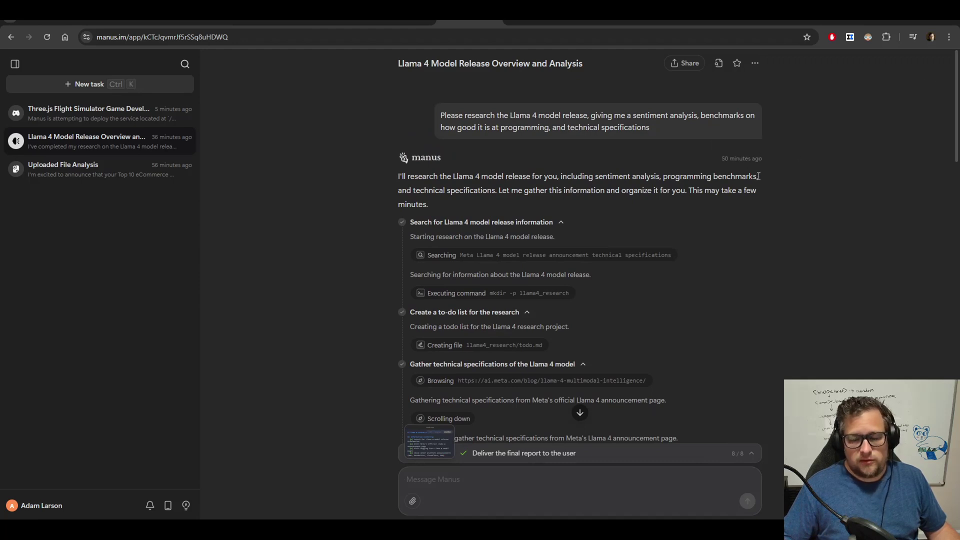
mouse_move(733, 225)
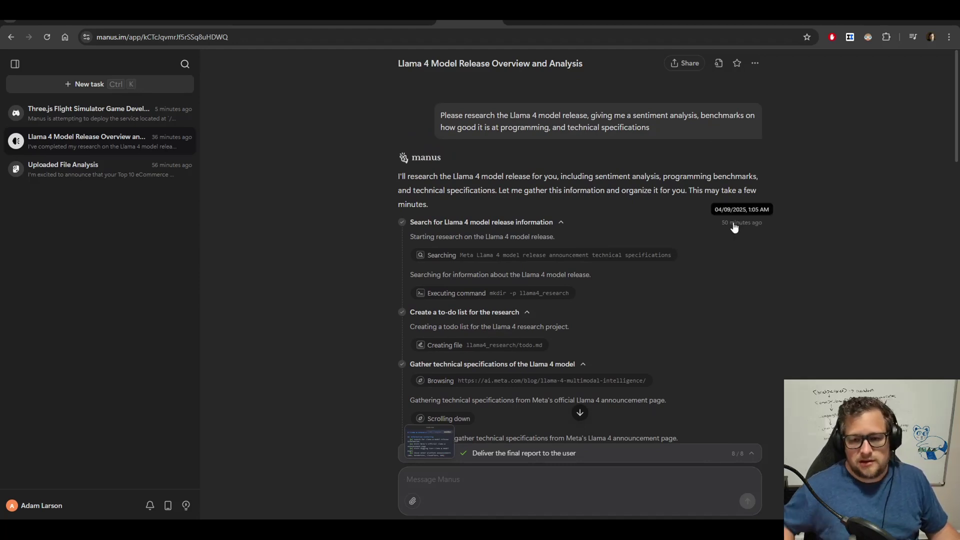
scroll(573, 170, down, 1)
scroll(677, 210, down, 20)
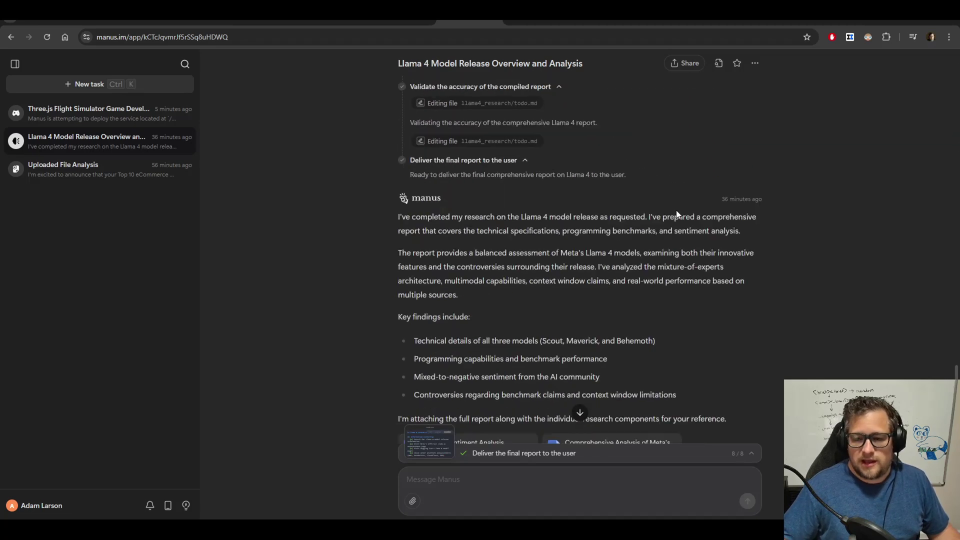
Preview and scroll through the Llama 4 Sentiment Analysis file.
click(476, 281)
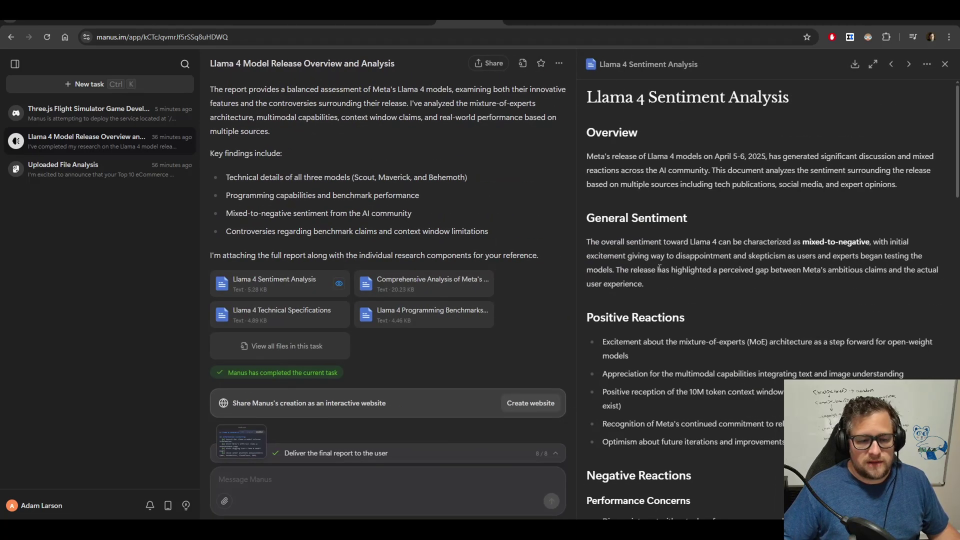
scroll(731, 238, down, 8)
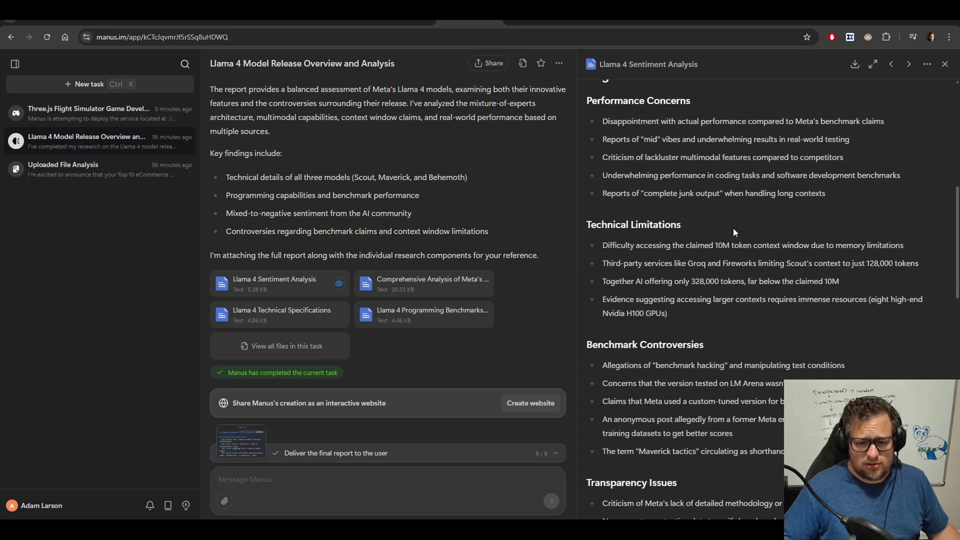
scroll(711, 233, up, 6)
scroll(681, 225, down, 3)
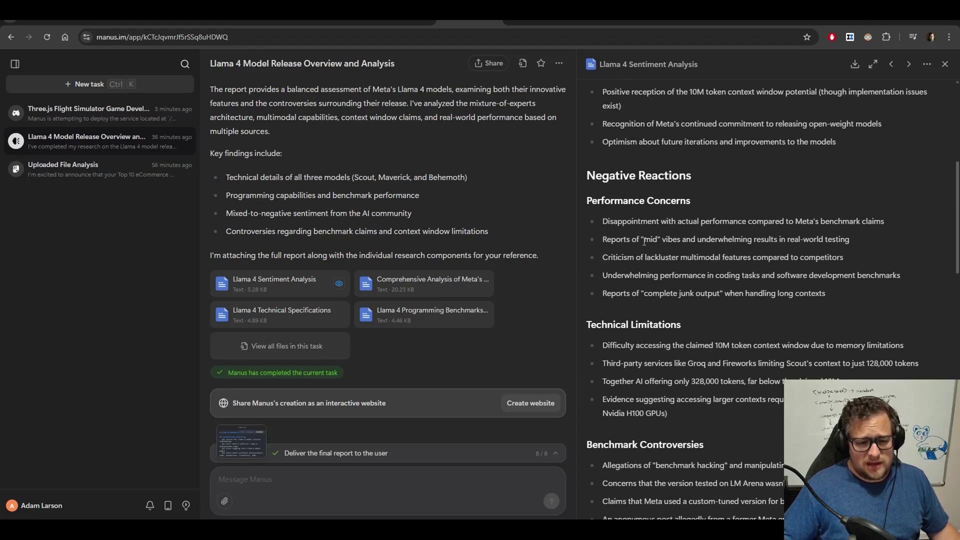
Read the Technical Specifications preview, then open the Comprehensive Analysis and Programming Benchmarks files.
click(275, 315)
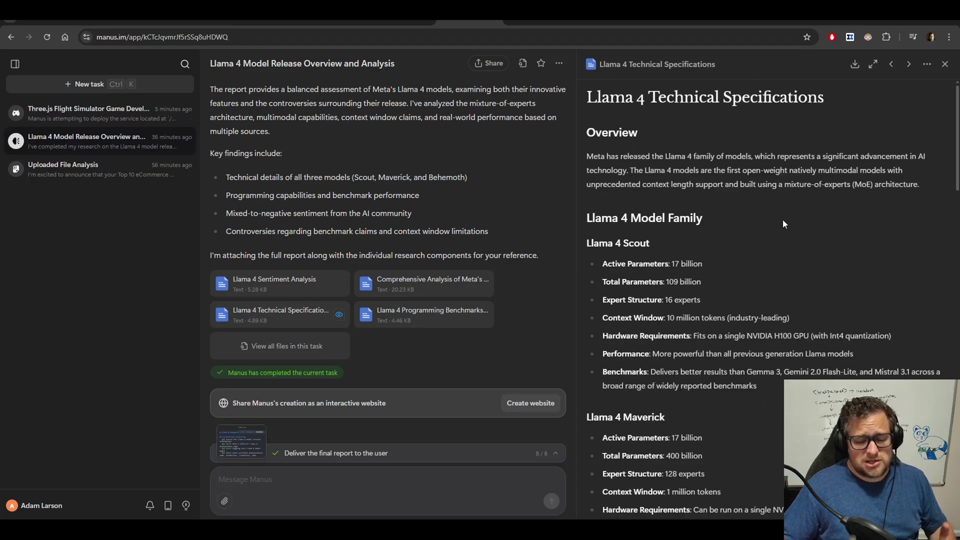
scroll(782, 223, down, 2)
scroll(779, 223, up, 1)
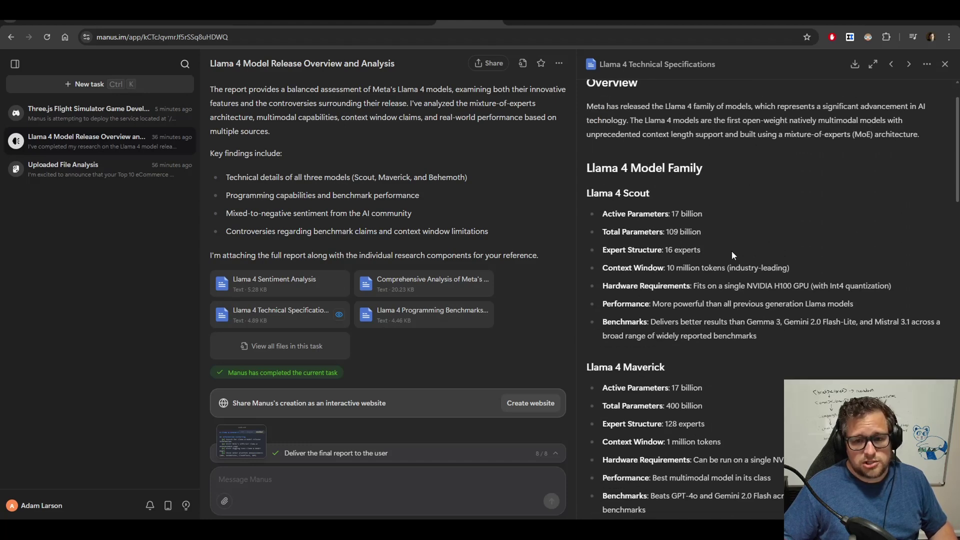
drag(703, 232, 603, 218)
click(695, 245)
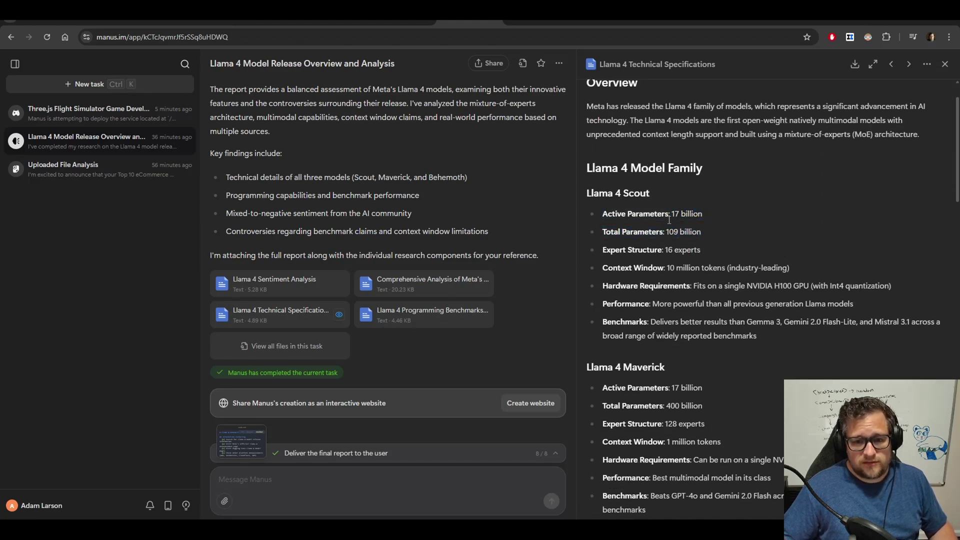
scroll(729, 359, down, 6)
drag(710, 330, 615, 291)
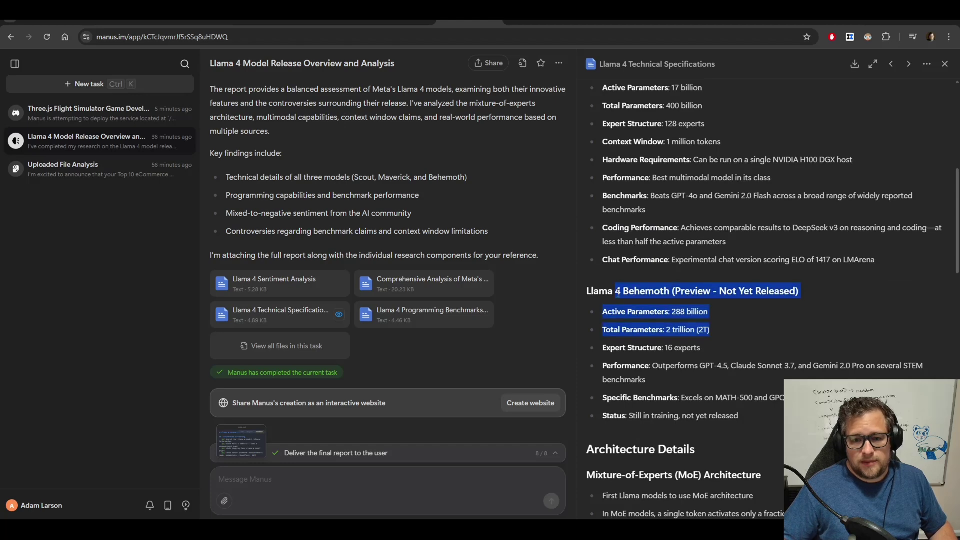
click(672, 314)
click(424, 283)
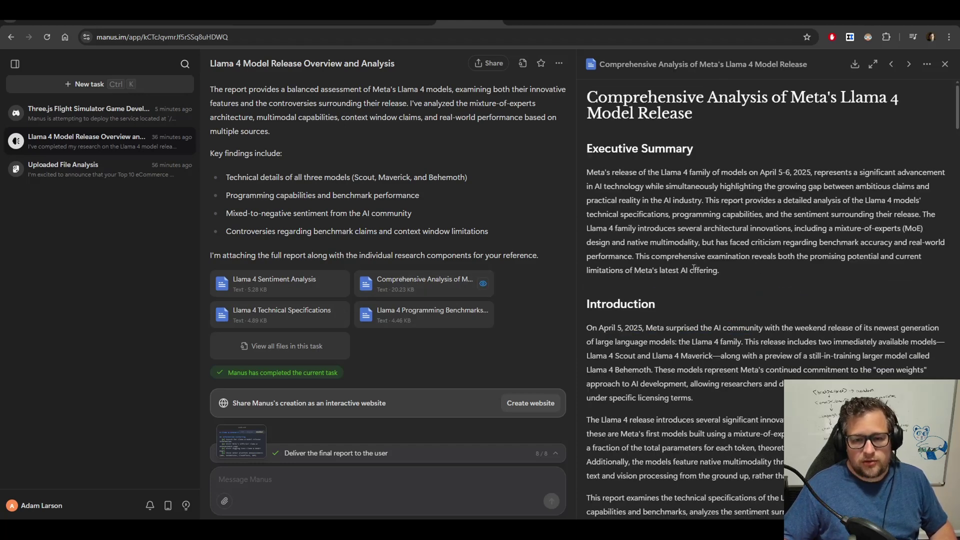
click(423, 315)
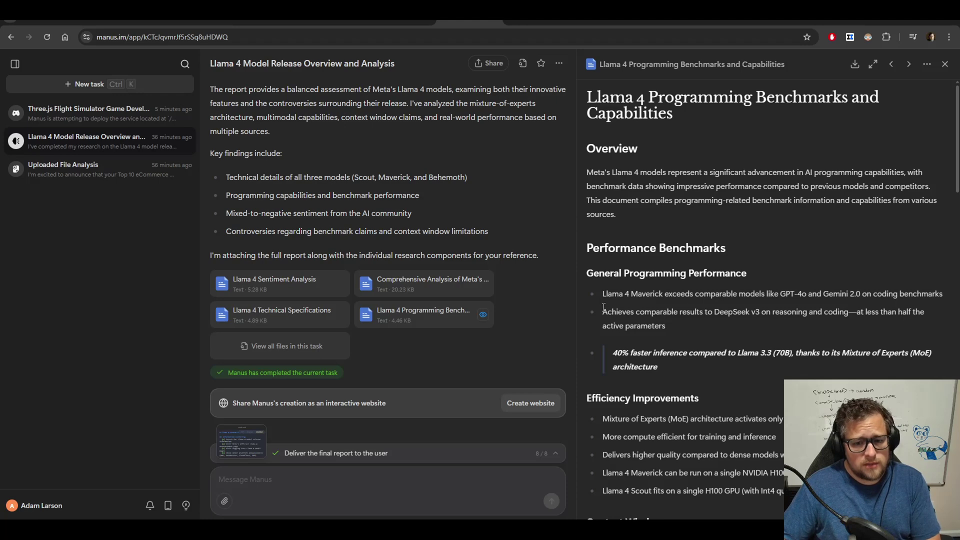
drag(604, 300, 898, 298)
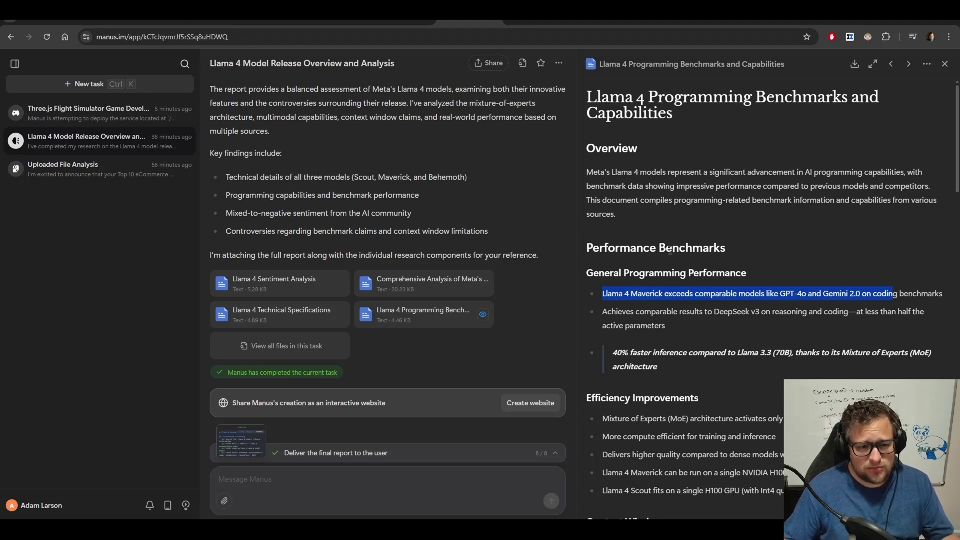
click(680, 268)
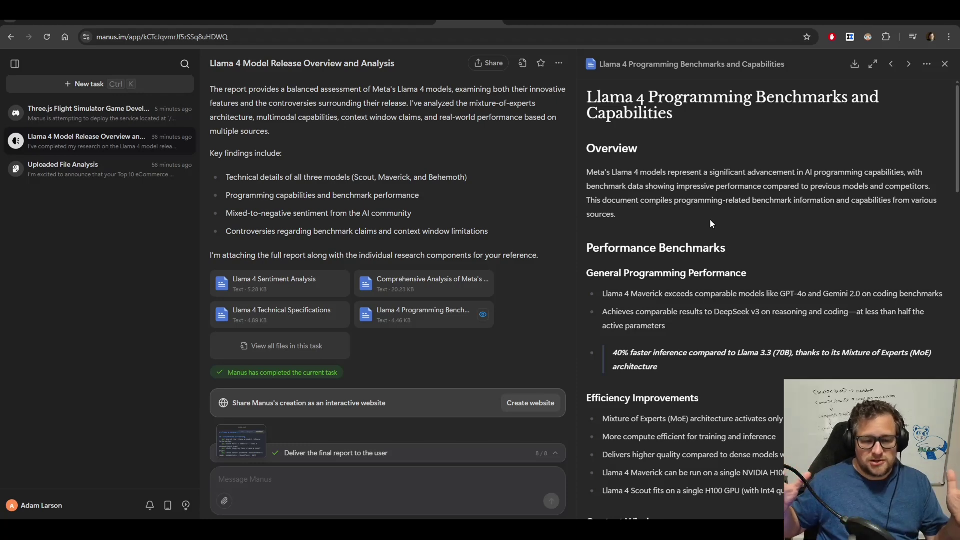
Bring up the Google Trends results for manus and scroll through the Interest over time chart.
key(ctrl+Tab)
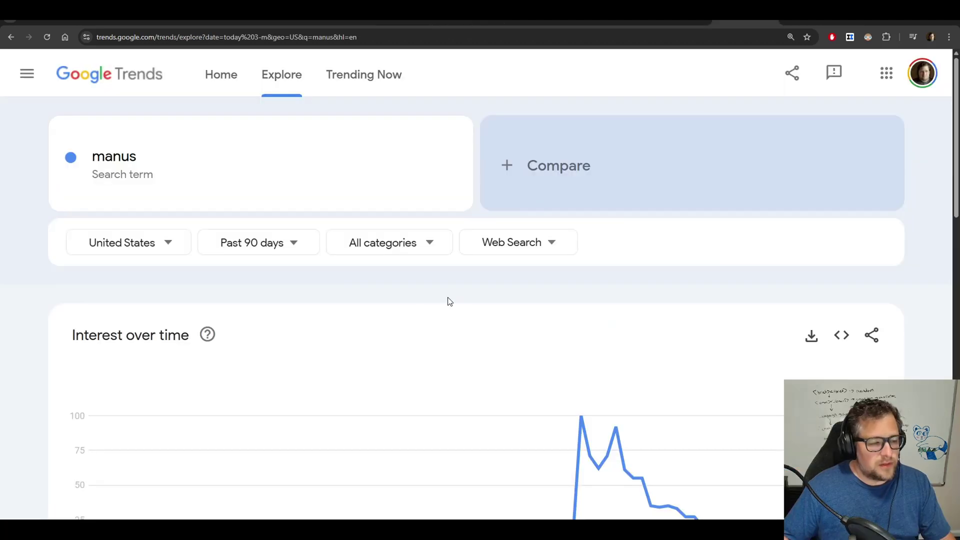
scroll(448, 300, down, 3)
scroll(448, 300, up, 3)
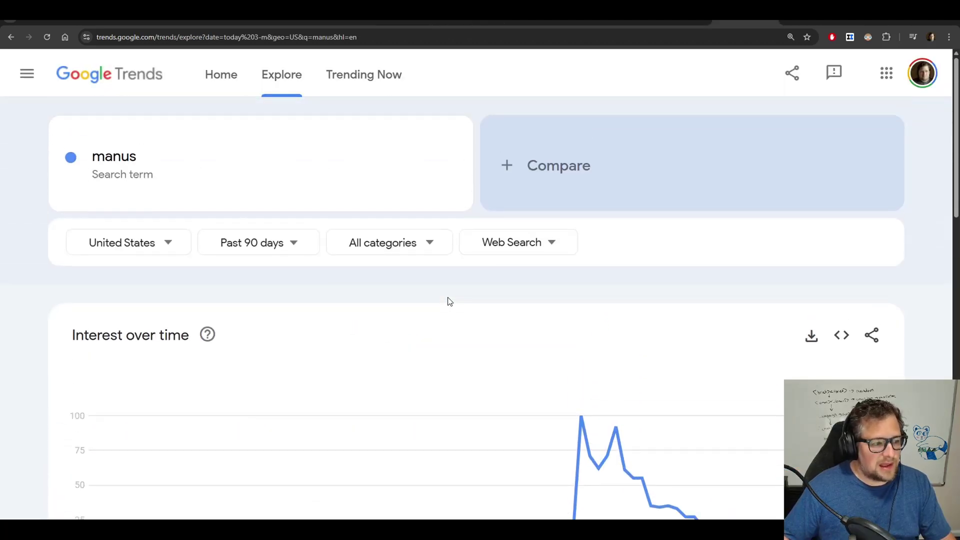
scroll(448, 300, down, 1)
scroll(449, 302, down, 2)
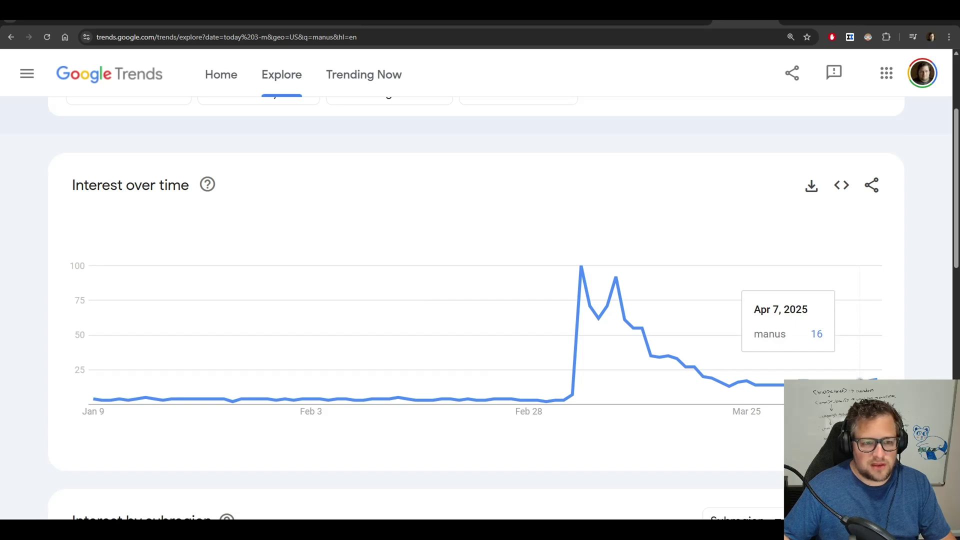
scroll(569, 360, up, 3)
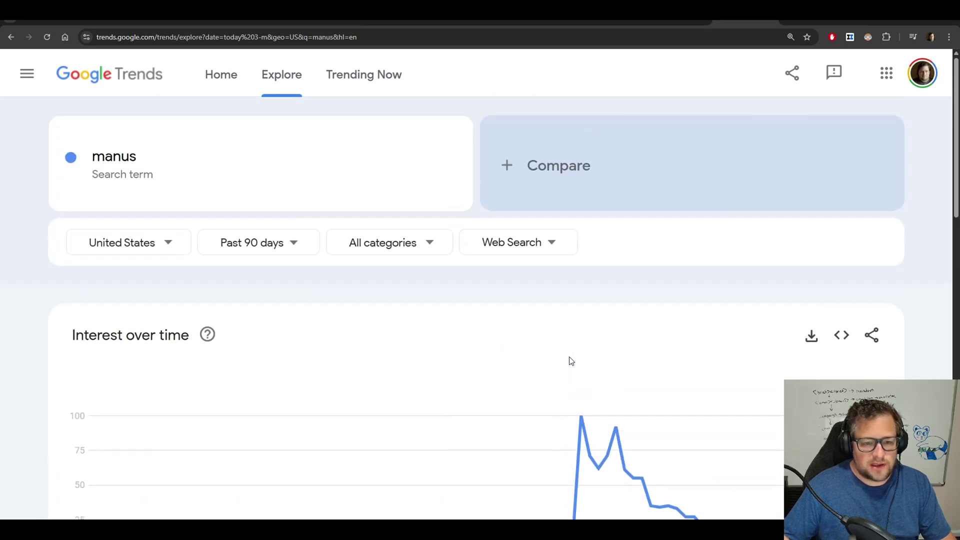
scroll(570, 360, down, 2)
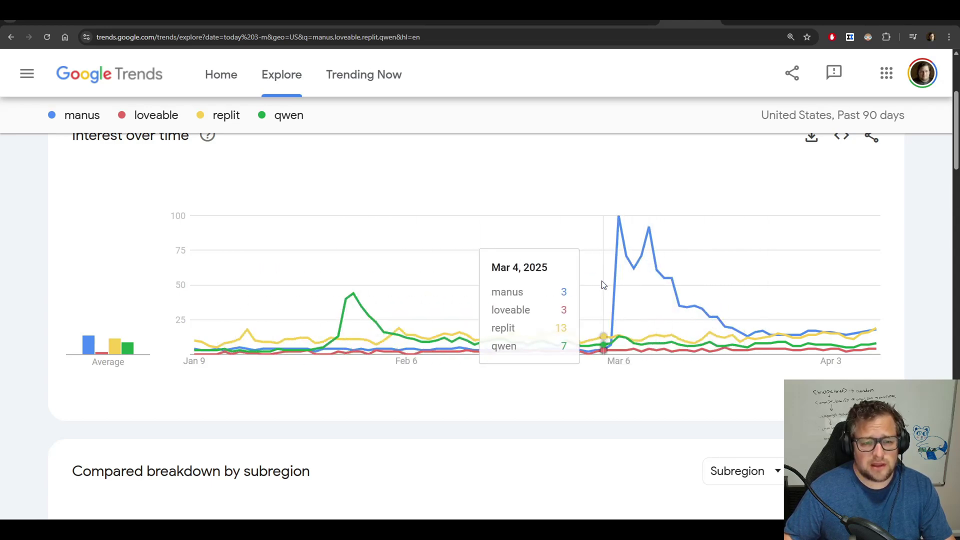
Return to the Three.js Flight Simulator task and scroll up toward the original prompt.
key(ctrl+shift+Tab)
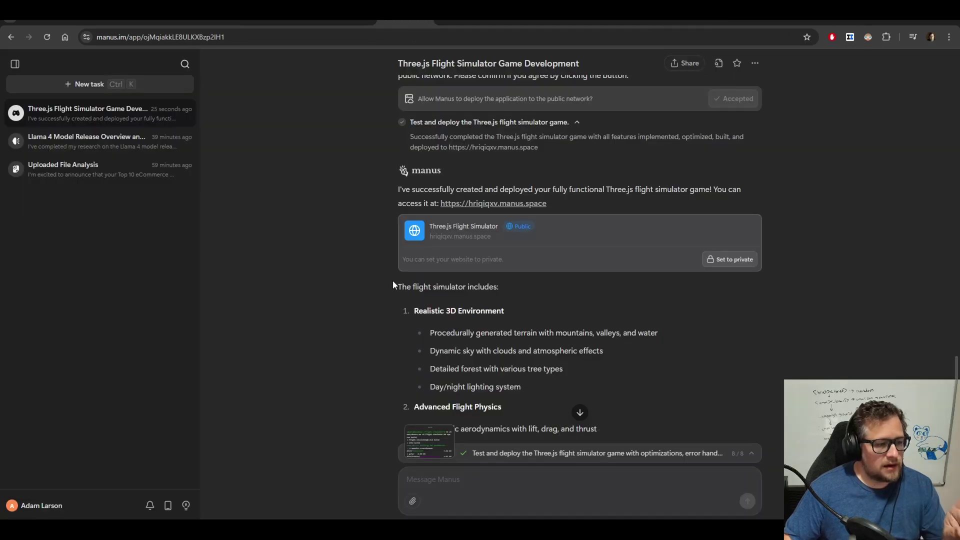
scroll(741, 251, up, 10)
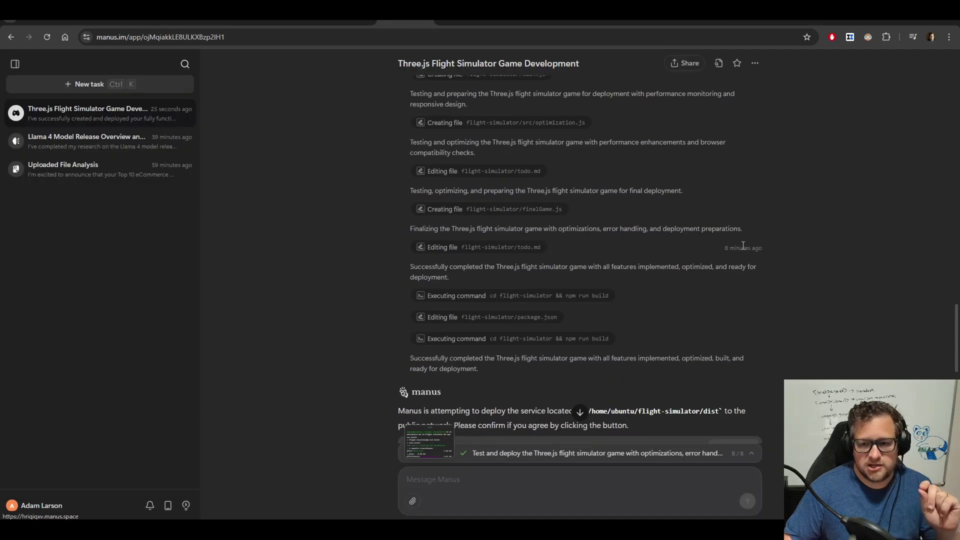
scroll(949, 80, up, 15)
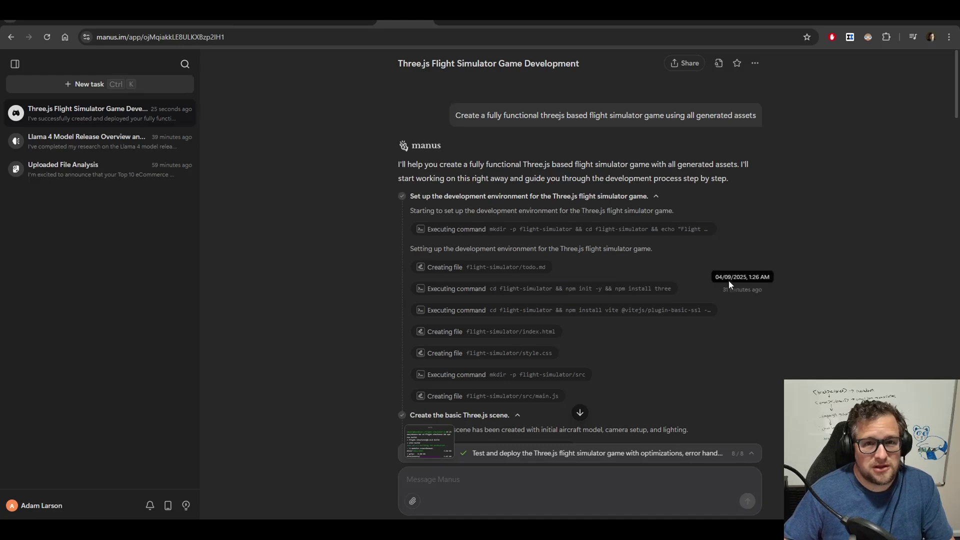
Load the deployed manus.space flight simulator, which hangs on 'Loading assets', then view the local localhost:8080 version.
click(485, 21)
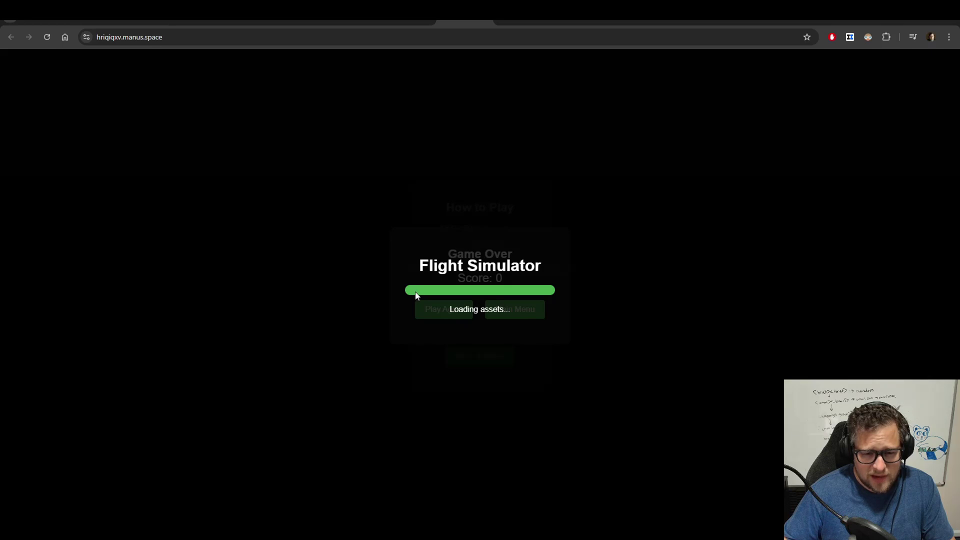
triple_click(438, 314)
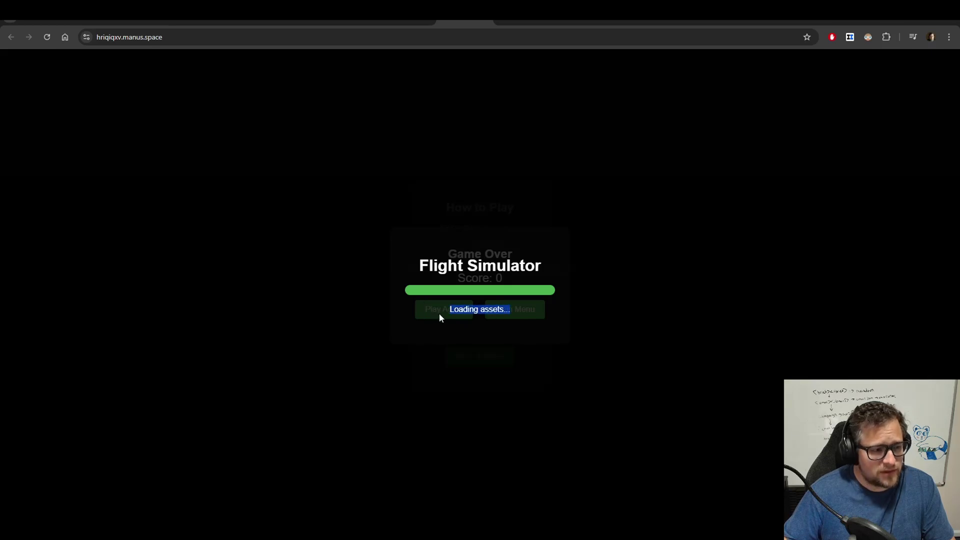
click(433, 336)
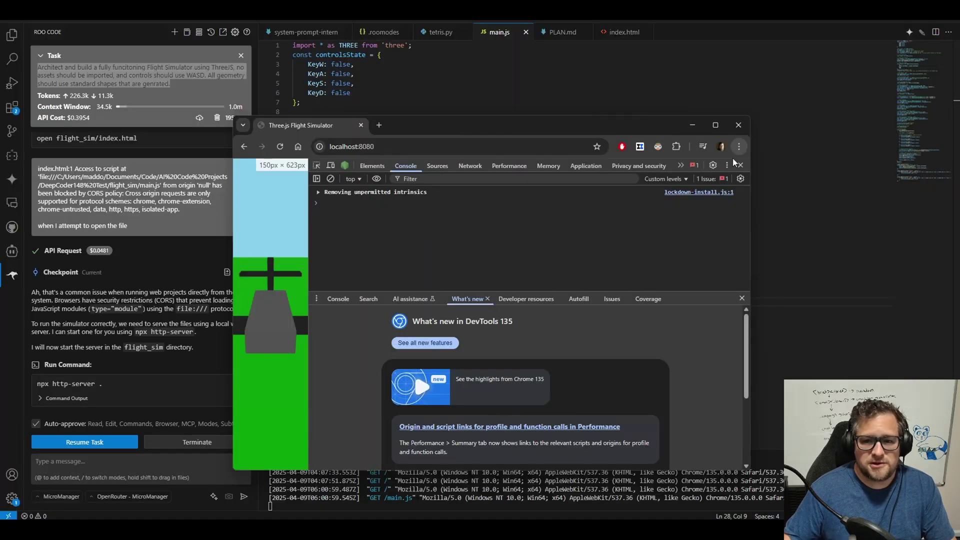
click(733, 159)
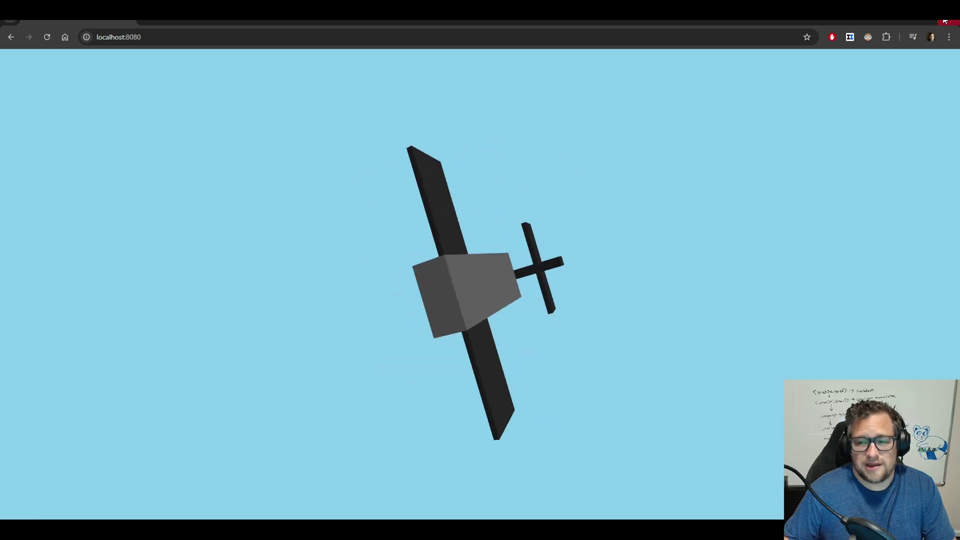
Close the local simulator, browse Roo Code modes keeping MicroManager, then review the completed Manus task summary.
click(945, 21)
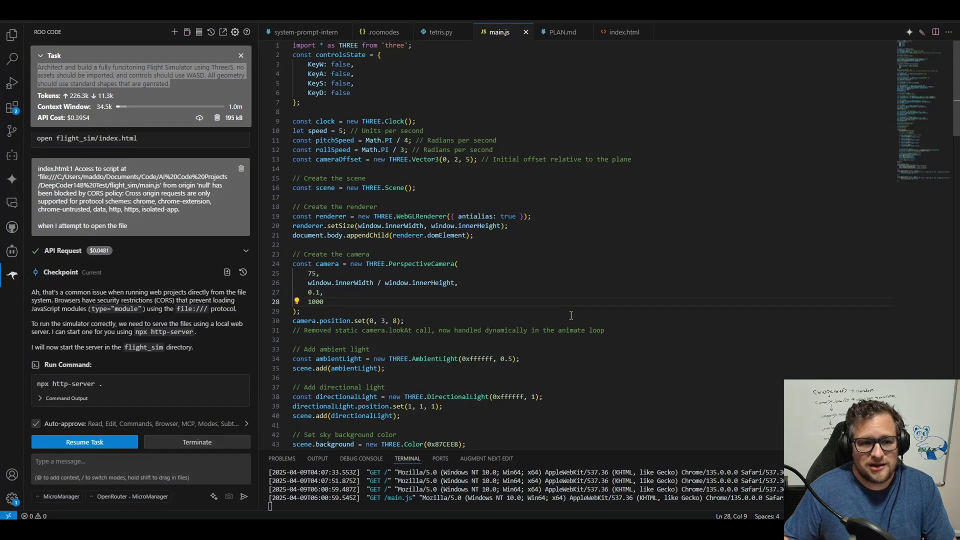
click(62, 497)
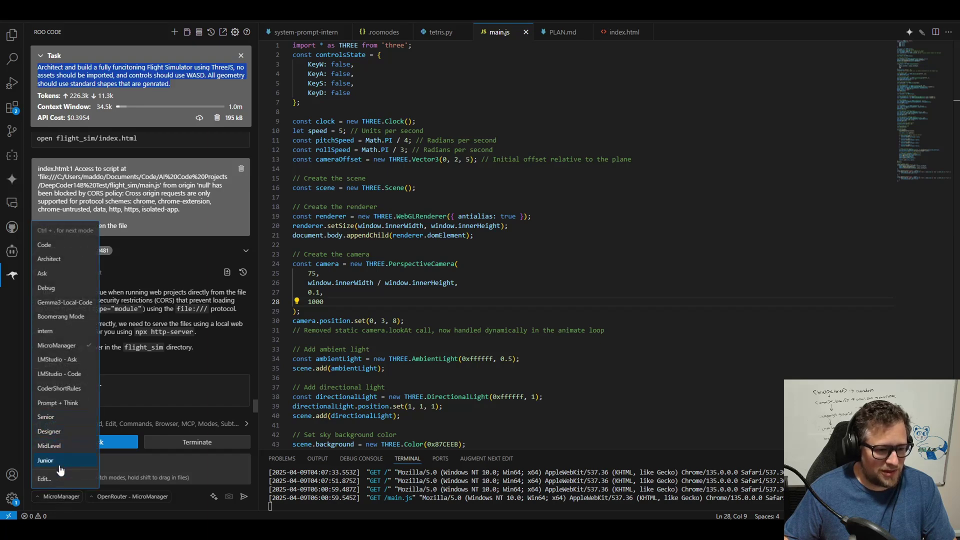
click(57, 345)
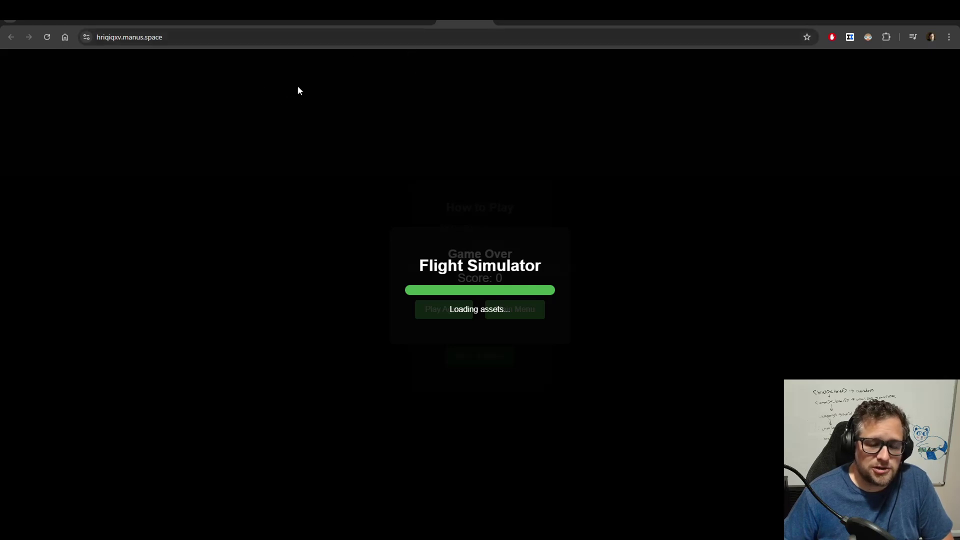
click(402, 20)
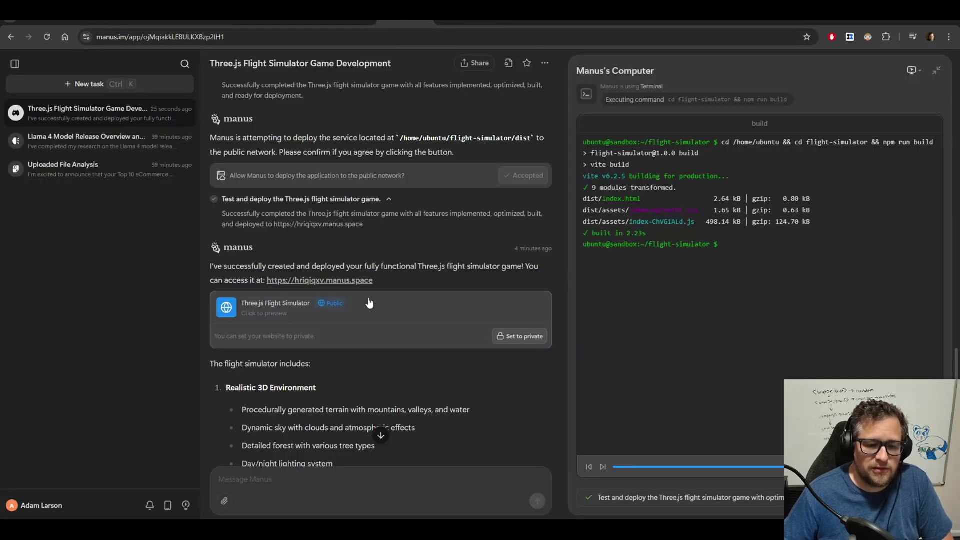
scroll(369, 303, down, 12)
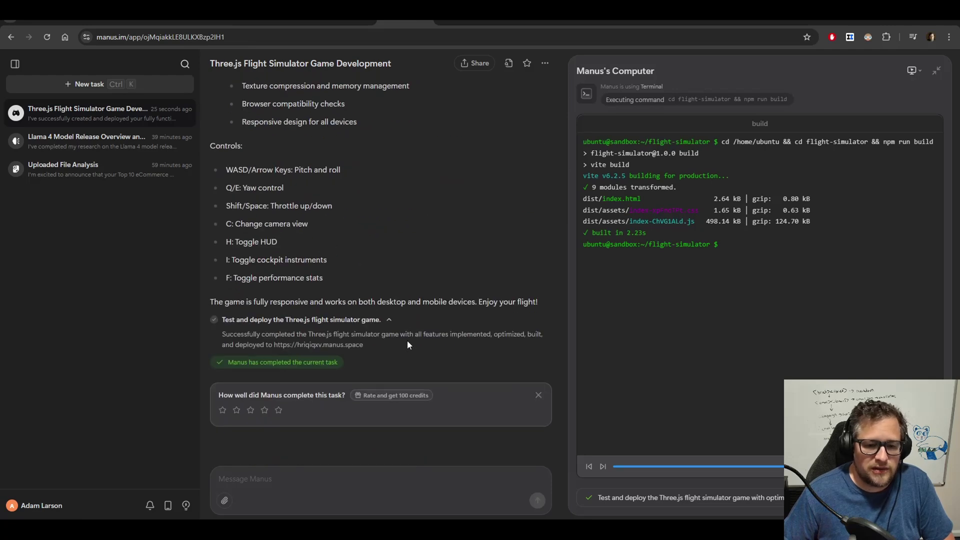
key(ctrl+1)
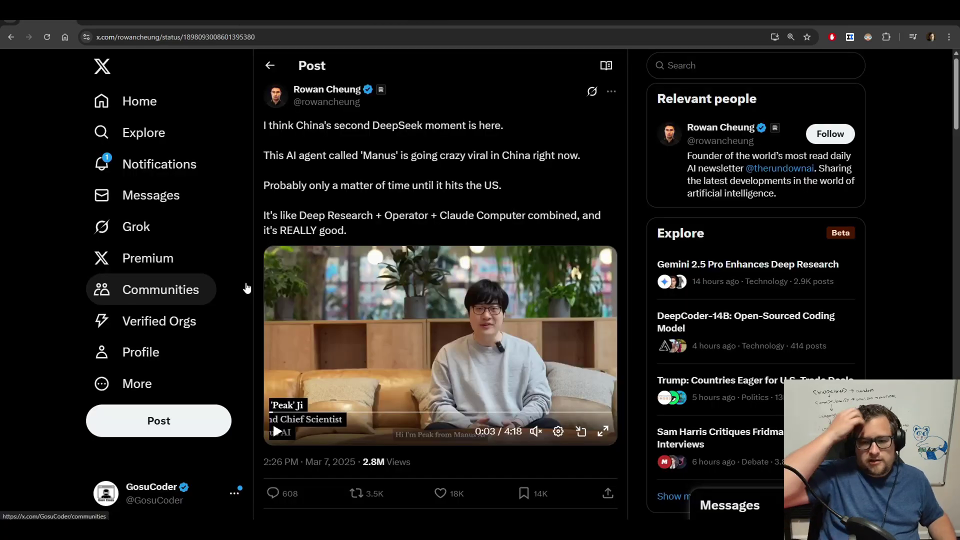